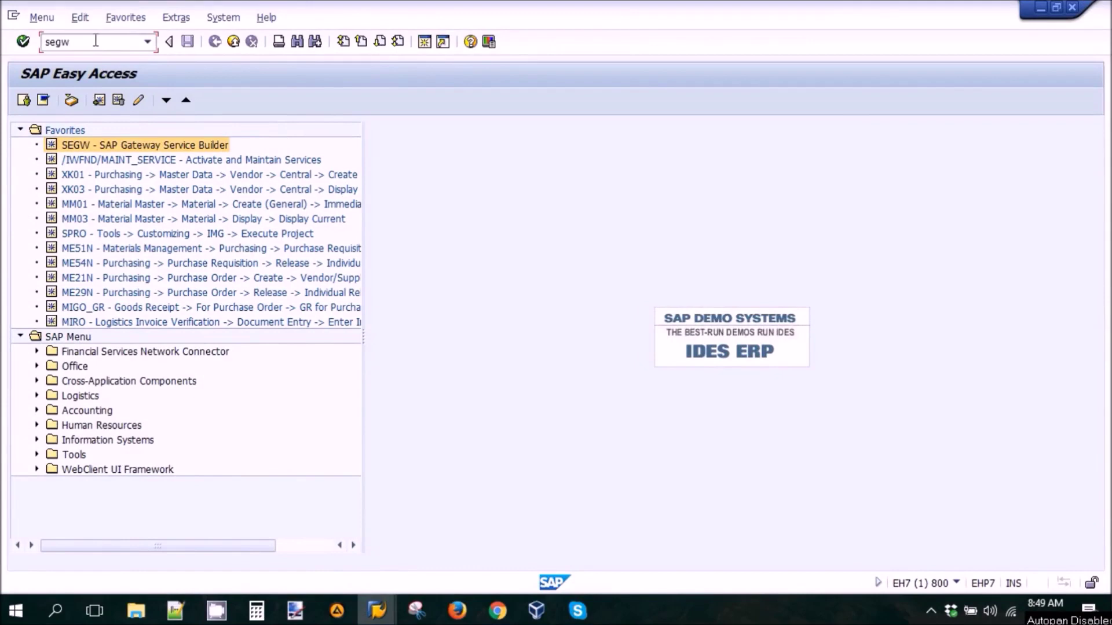
In SEGW, create the ZEMPLOYEE_INFORMATION Gateway project described as 'Employee Details'.
key("Return")
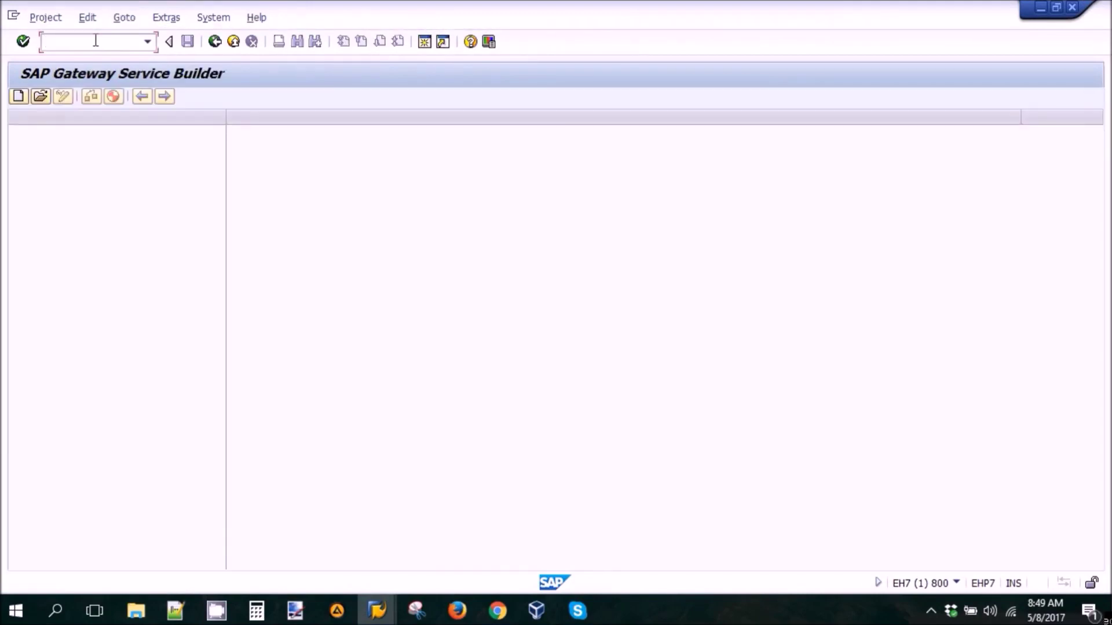
left_click(20, 96)
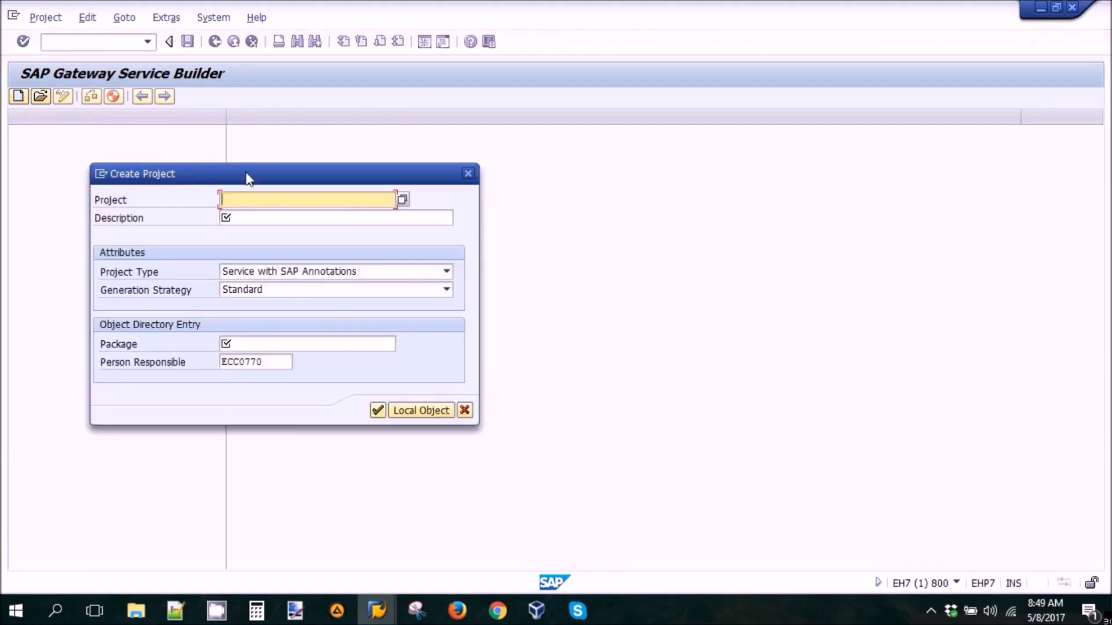
type("zem")
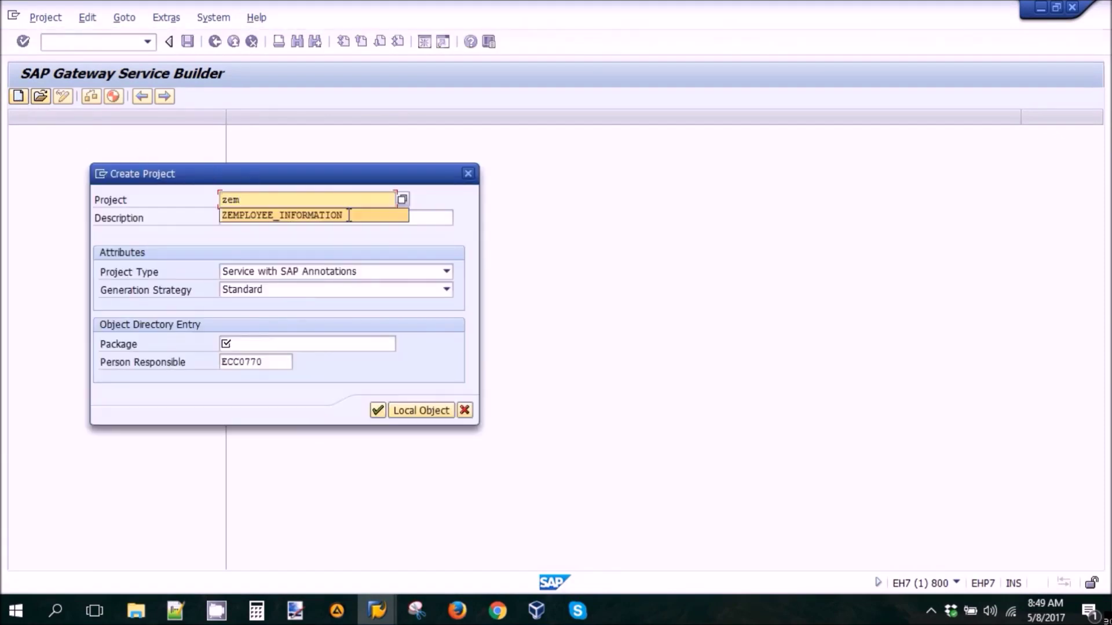
left_click(348, 214)
type("Employee Details")
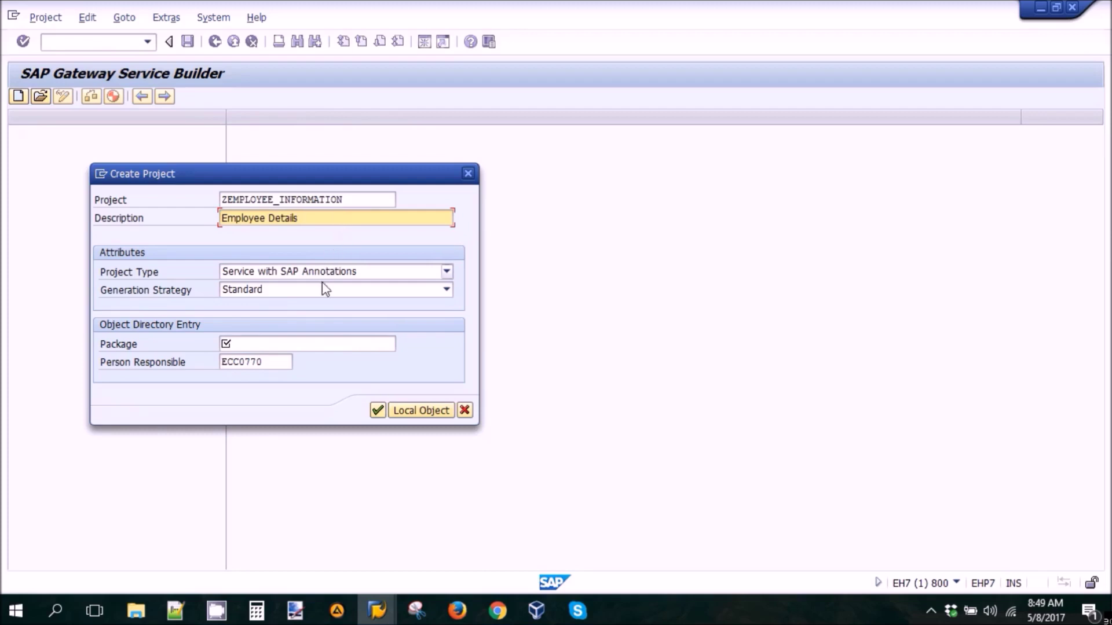
left_click(312, 343)
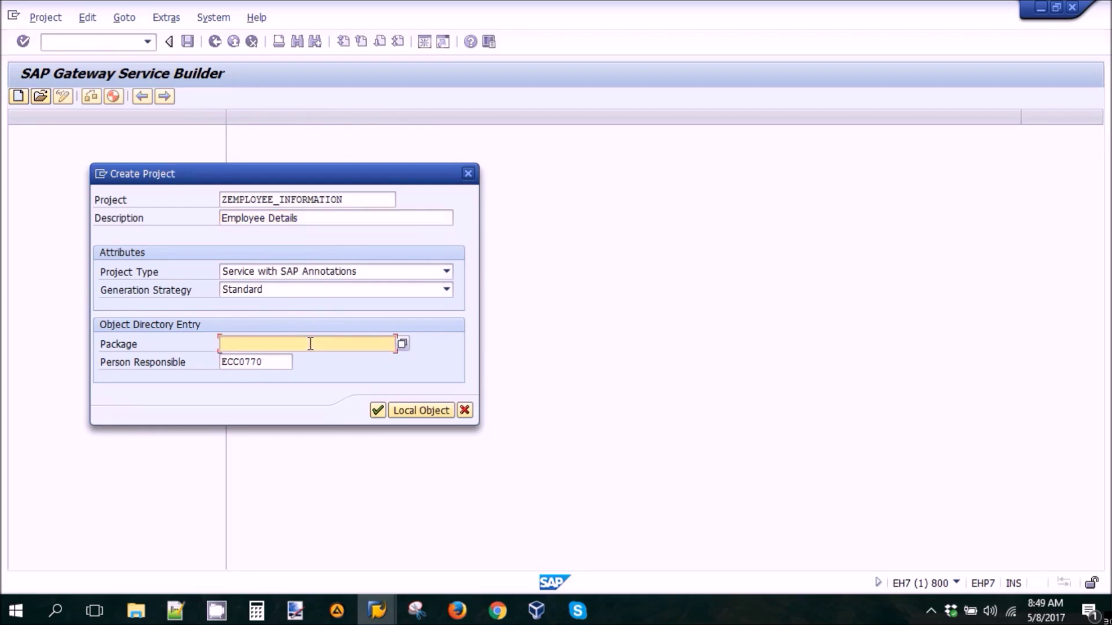
type("z")
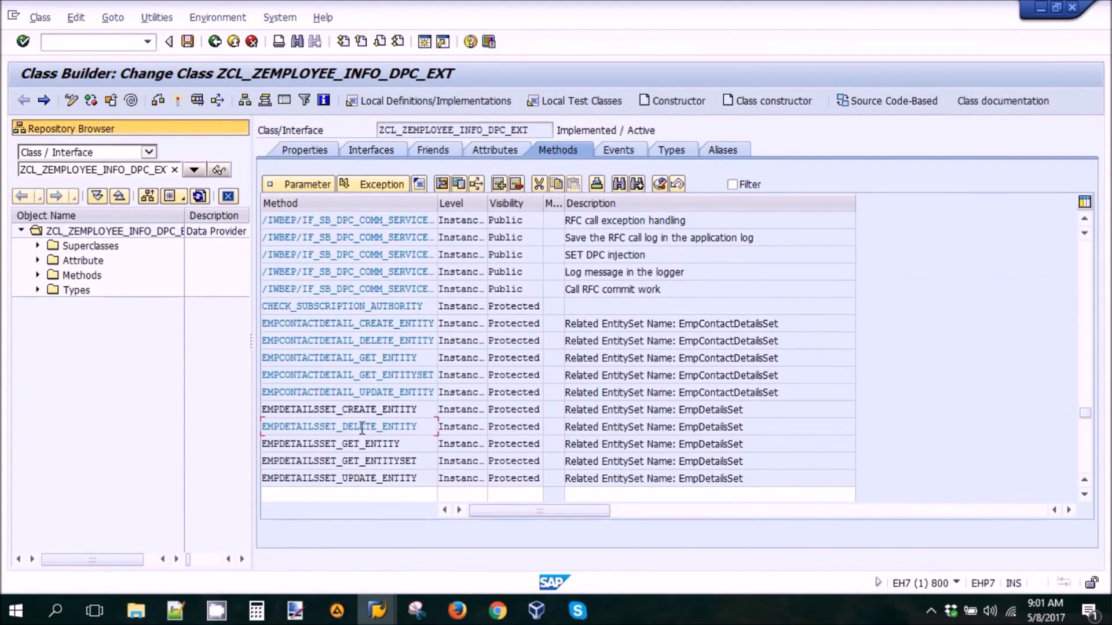
Replace the EMPDETAILSSET_DELETE_ENTITY template with the DELETE code and quote EMP_ID.
left_click(660, 184)
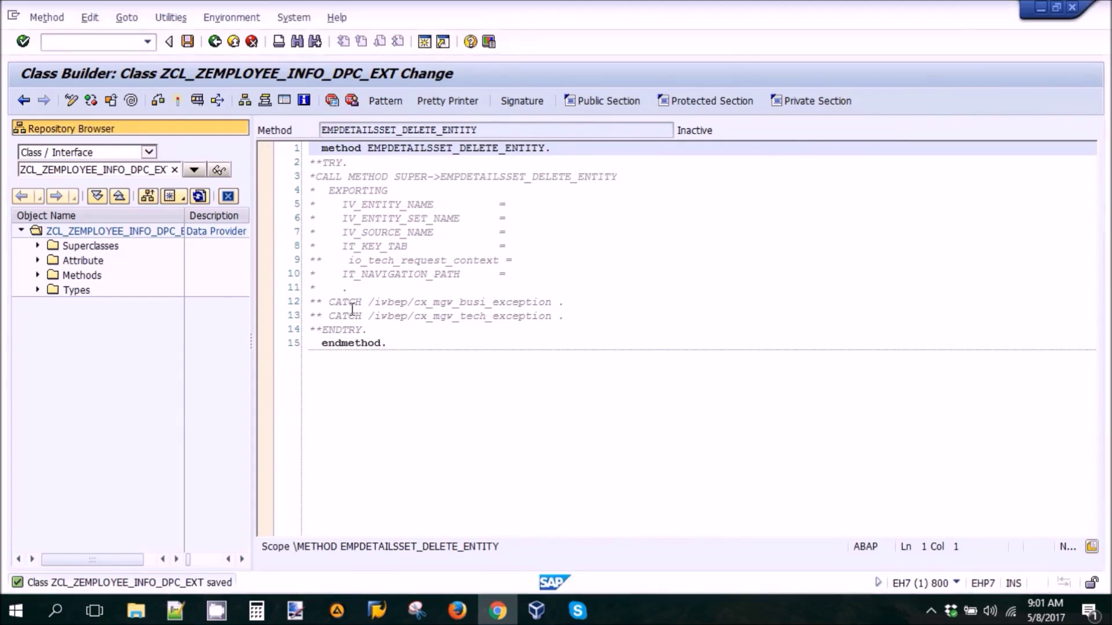
left_click_drag(369, 330, 305, 165)
key("ctrl+v")
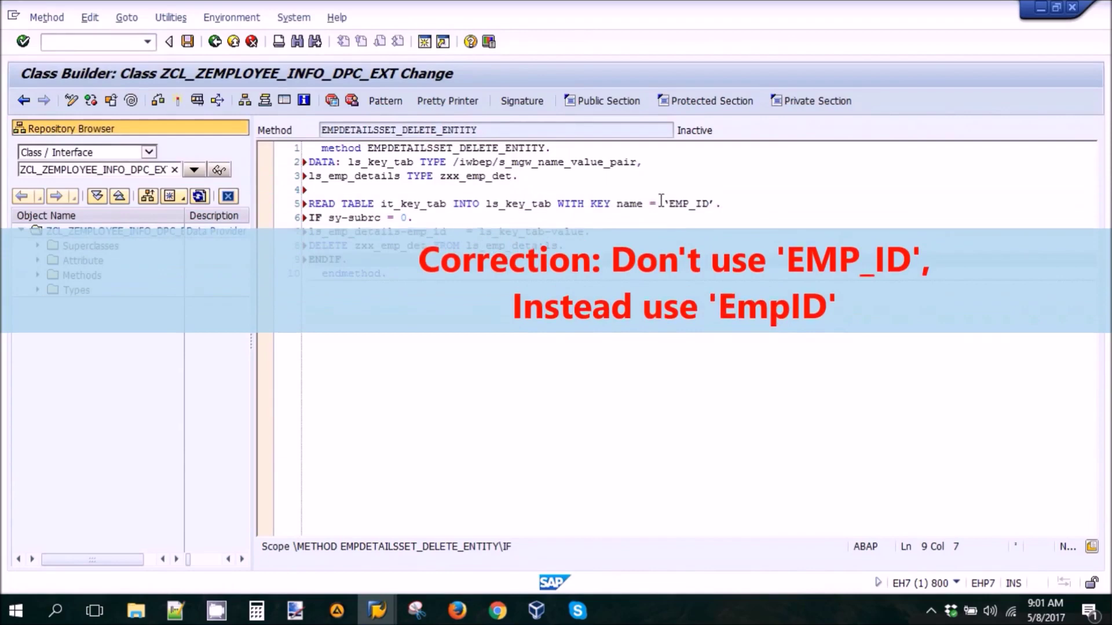
left_click(665, 204)
type("'")
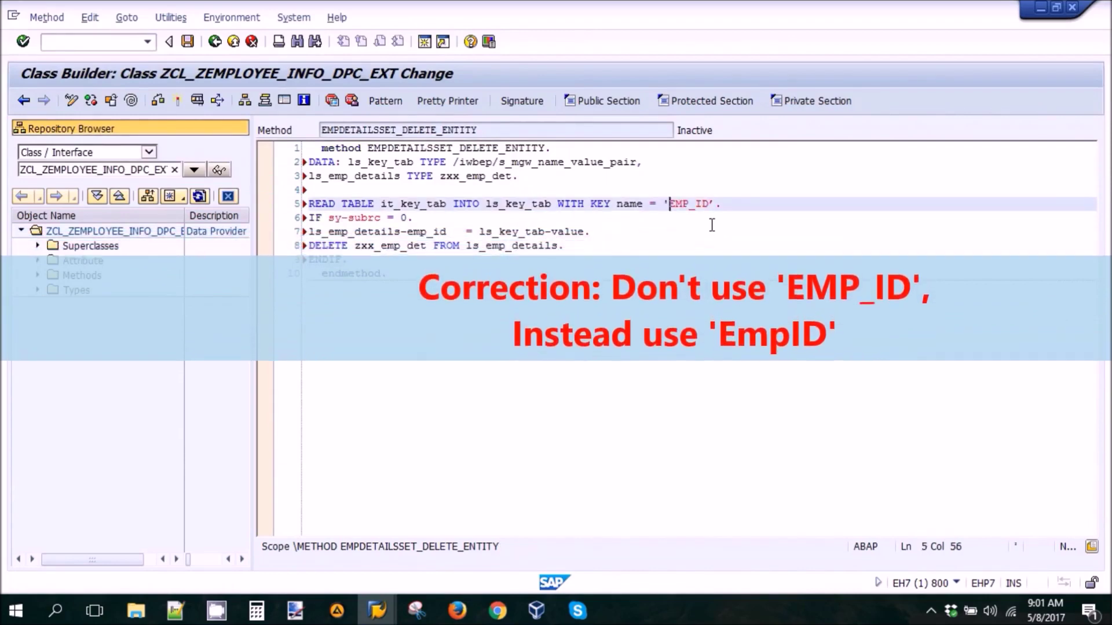
key("Right")
key("Right")
key("Right")
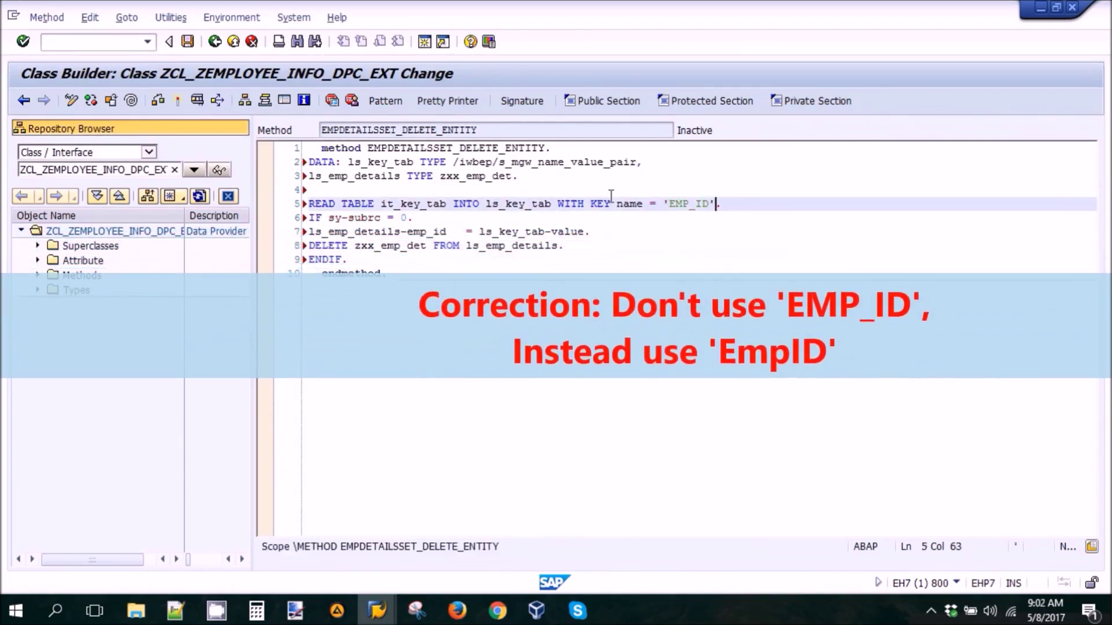
Check the ls_emp_details emp_id assignment on lines 6-7 using code completion.
left_click(554, 231)
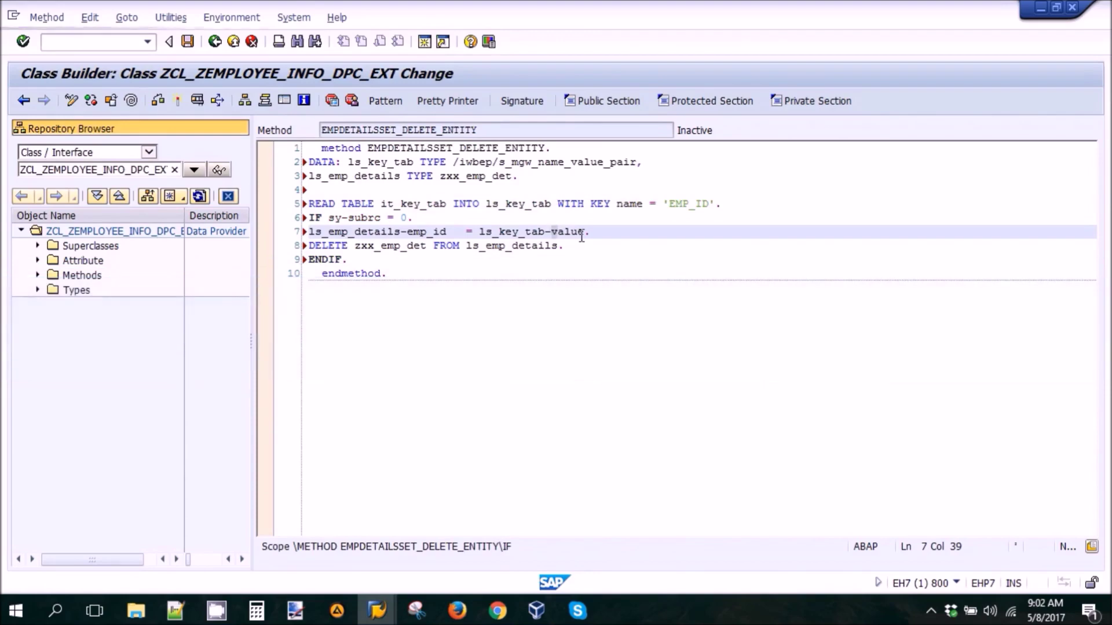
key("Left")
key("Left")
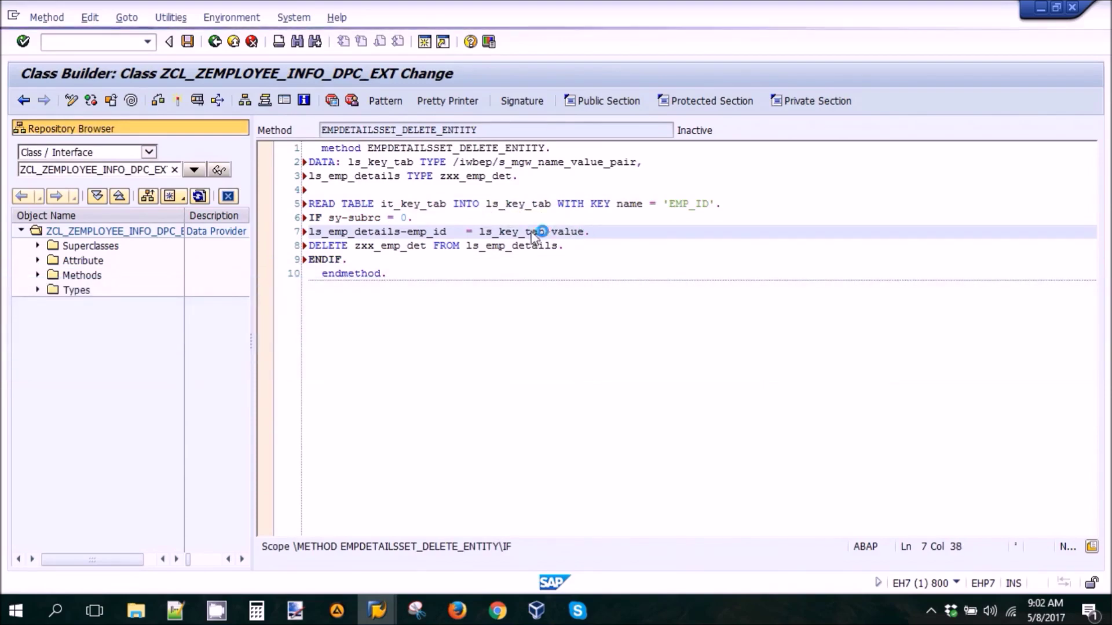
left_click(408, 231)
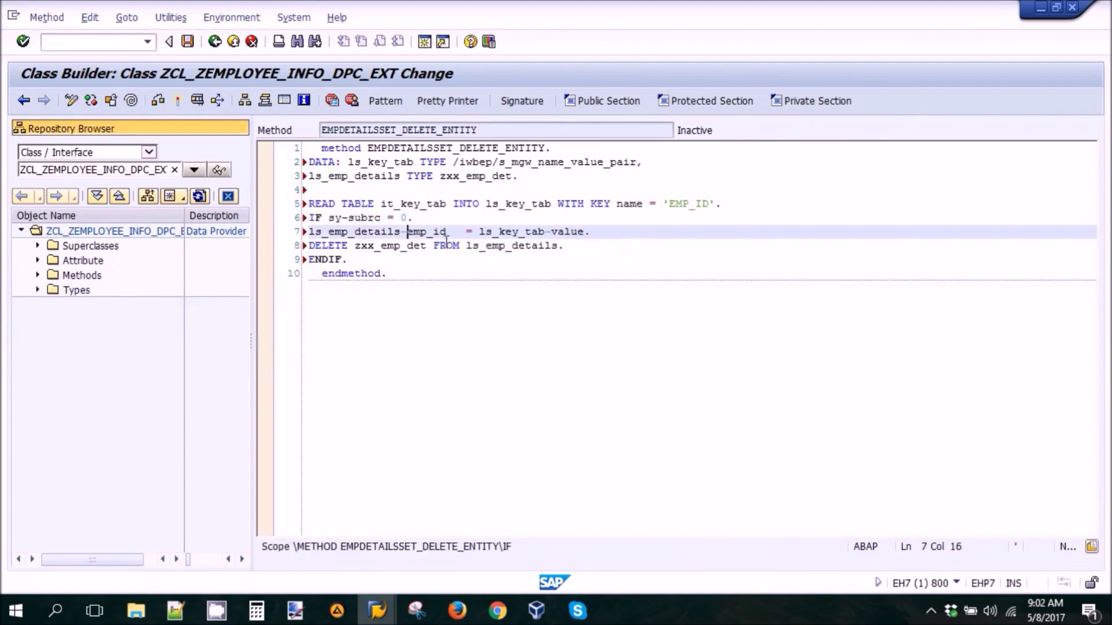
key("ctrl+space")
left_click(354, 218)
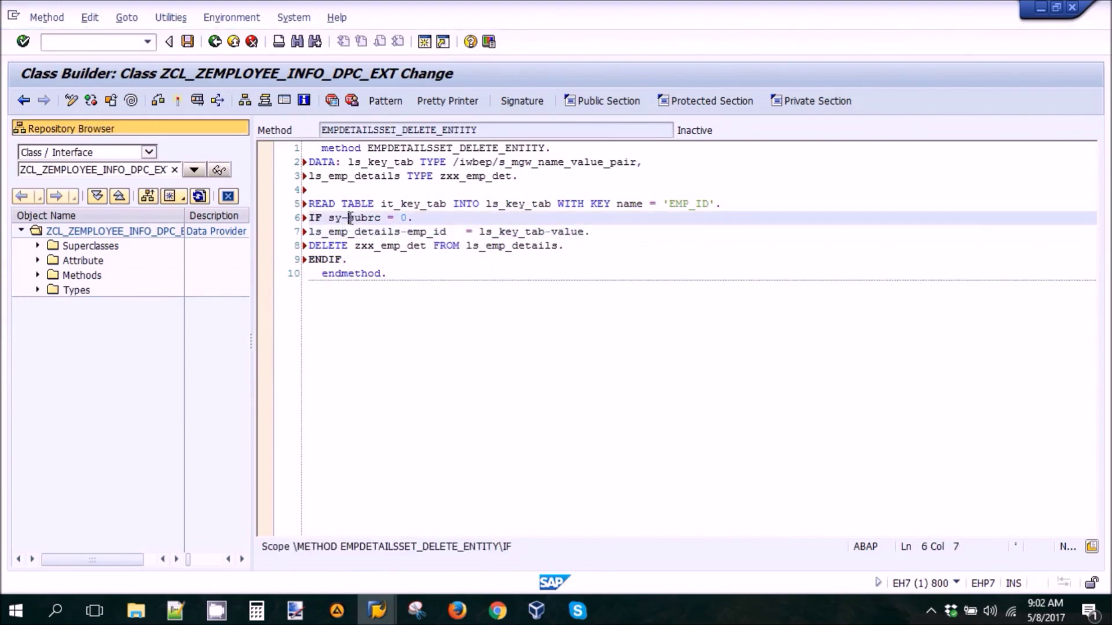
key("ctrl+space")
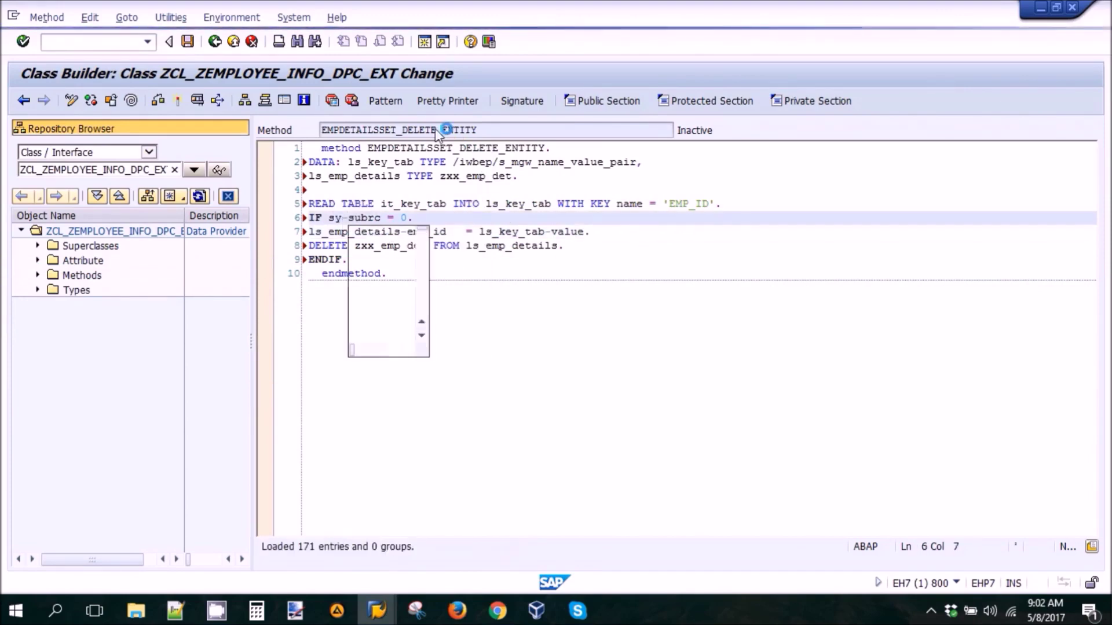
key("Escape")
Pretty-print the delete method, then activate it along with the inactive objects.
left_click(441, 100)
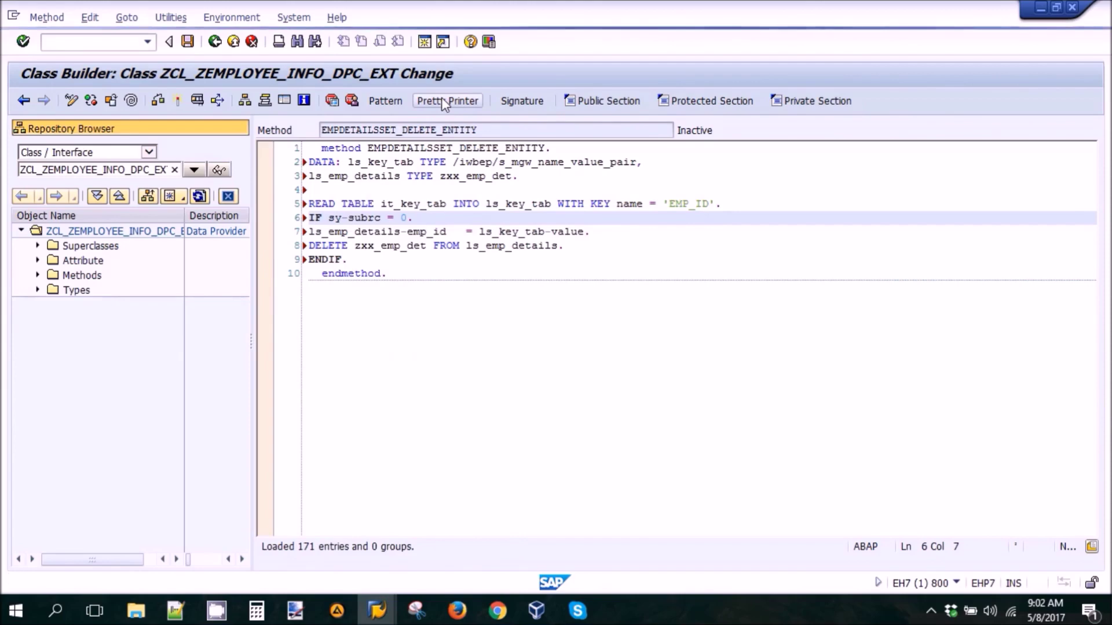
left_click(178, 100)
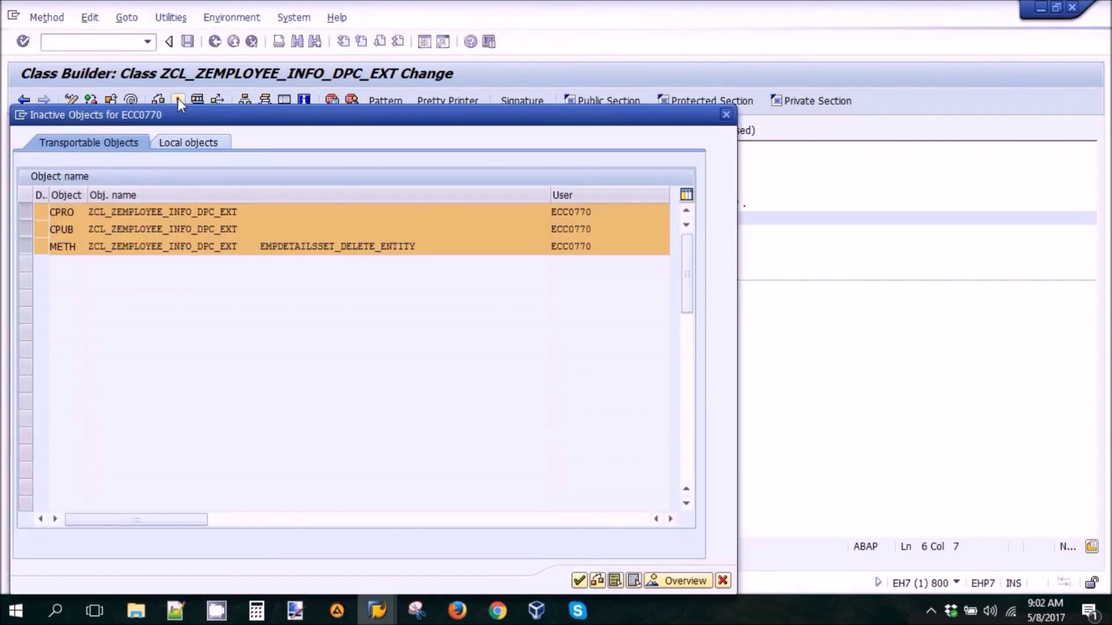
key("Return")
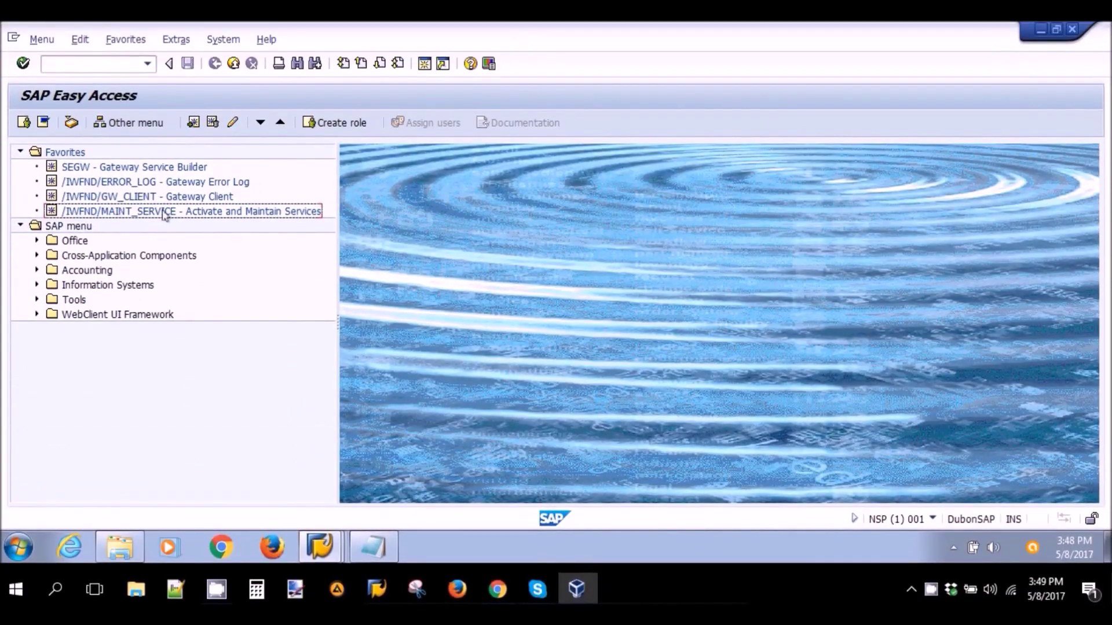
In Activate and Maintain Services, list services matching ZEMPLOY* for the LOCAL system alias.
left_click(165, 208)
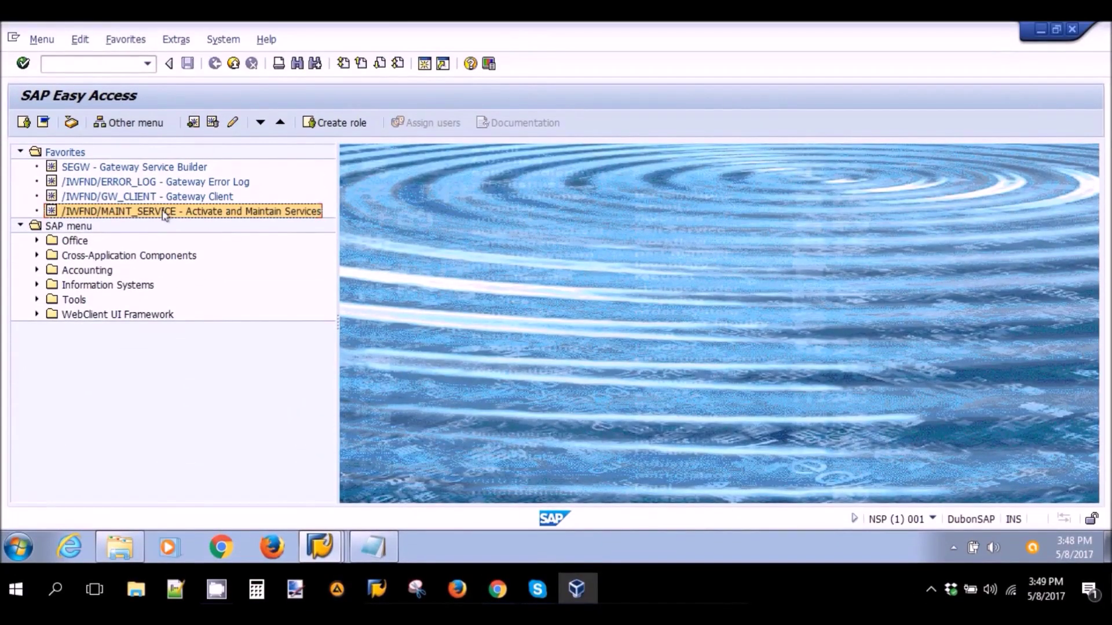
double_click(247, 214)
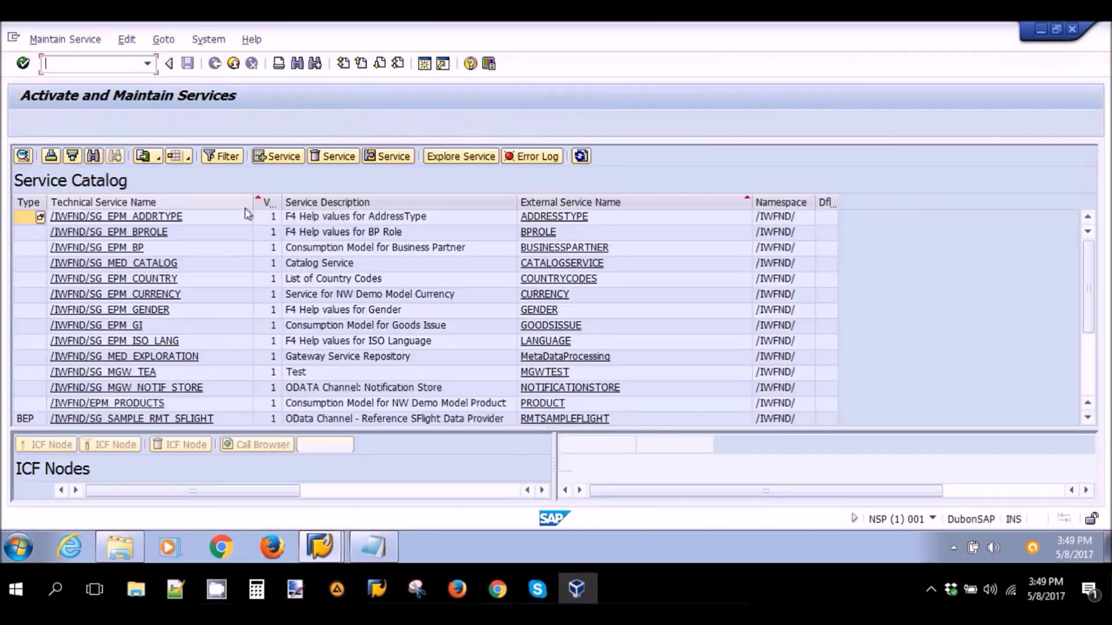
left_click(278, 157)
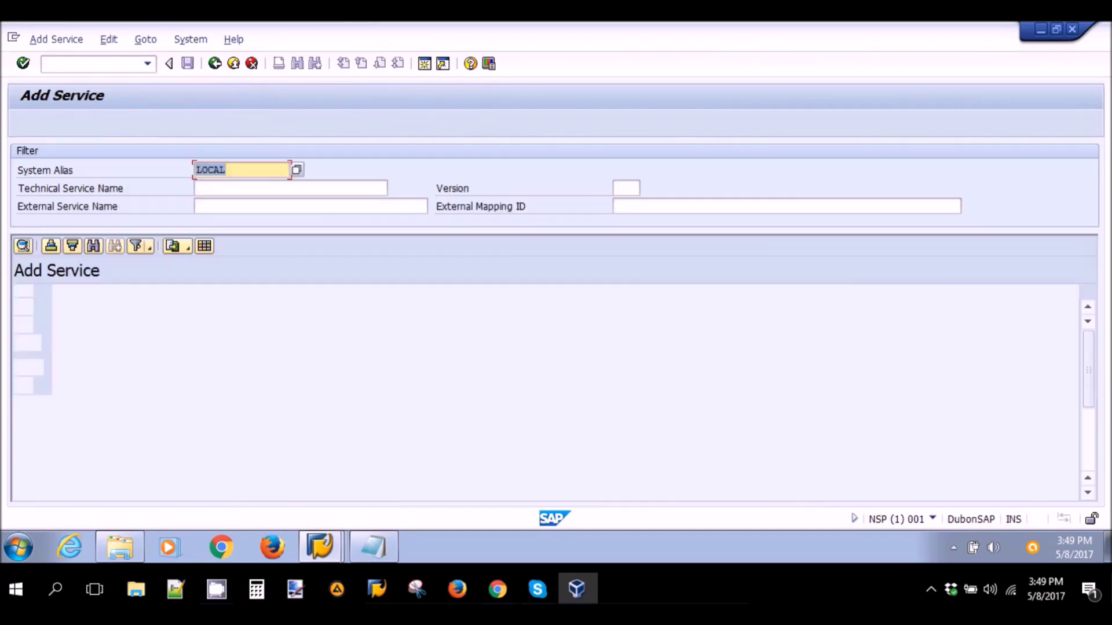
left_click(245, 170)
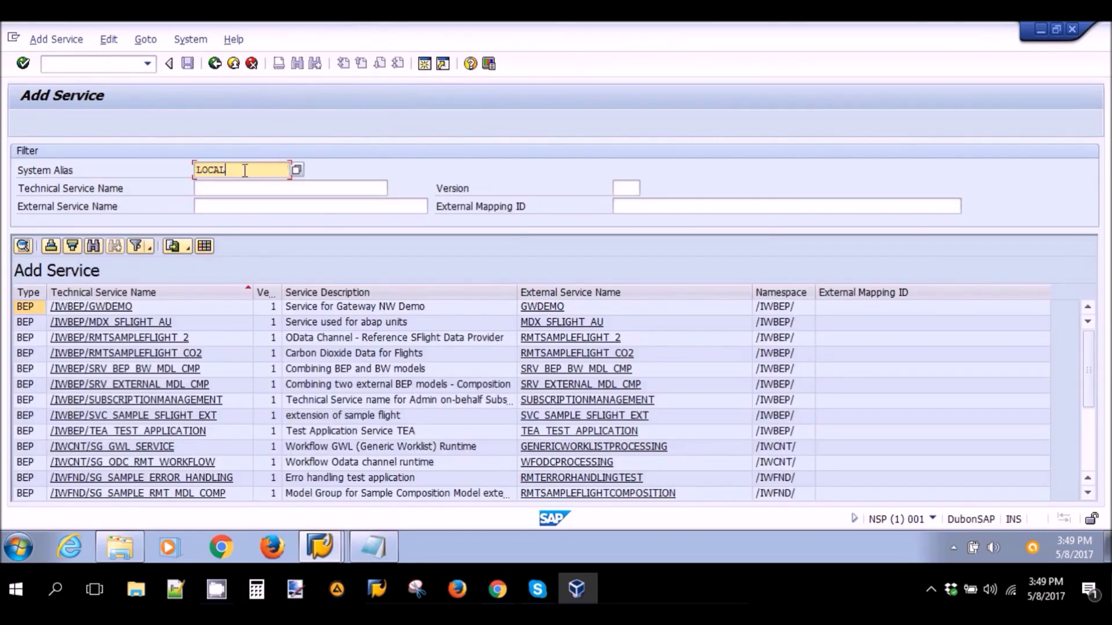
left_click_drag(240, 170, 178, 170)
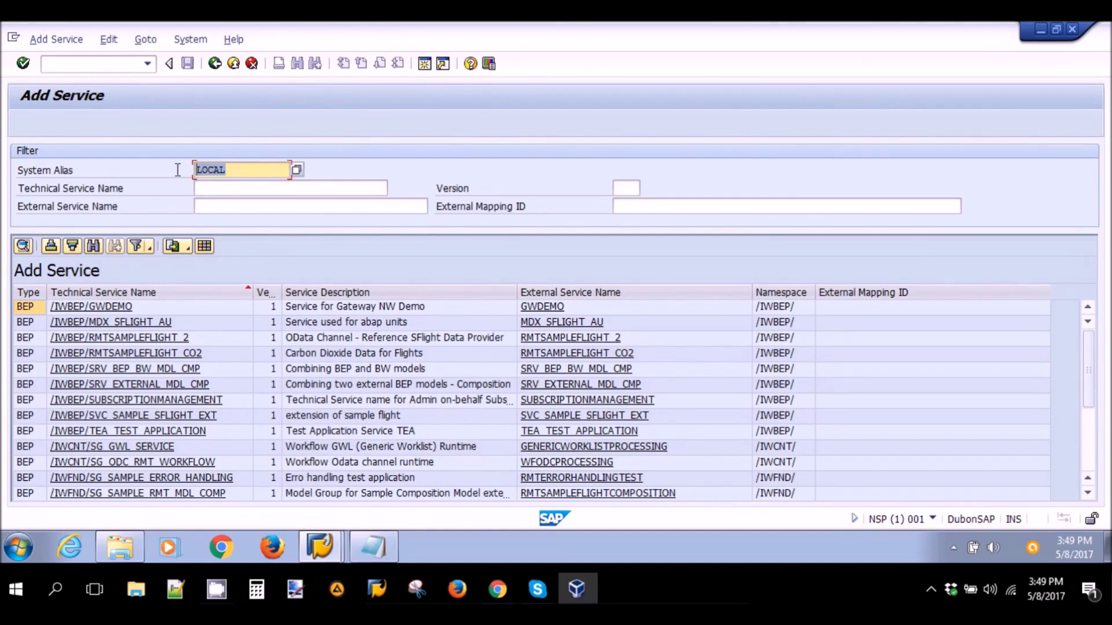
left_click(233, 188)
type("zem")
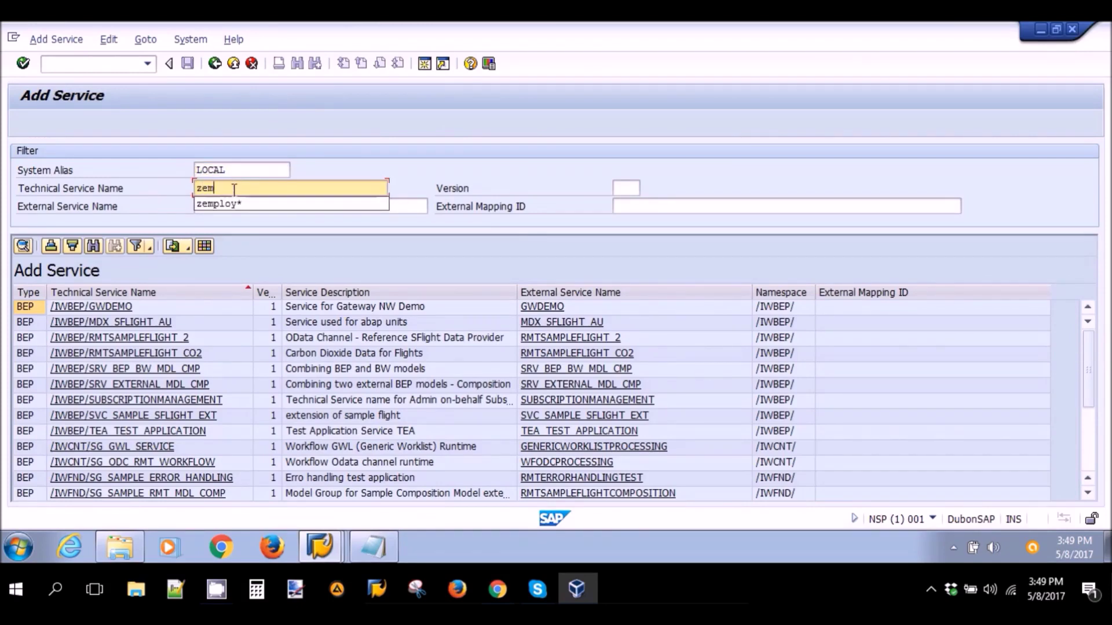
left_click(232, 203)
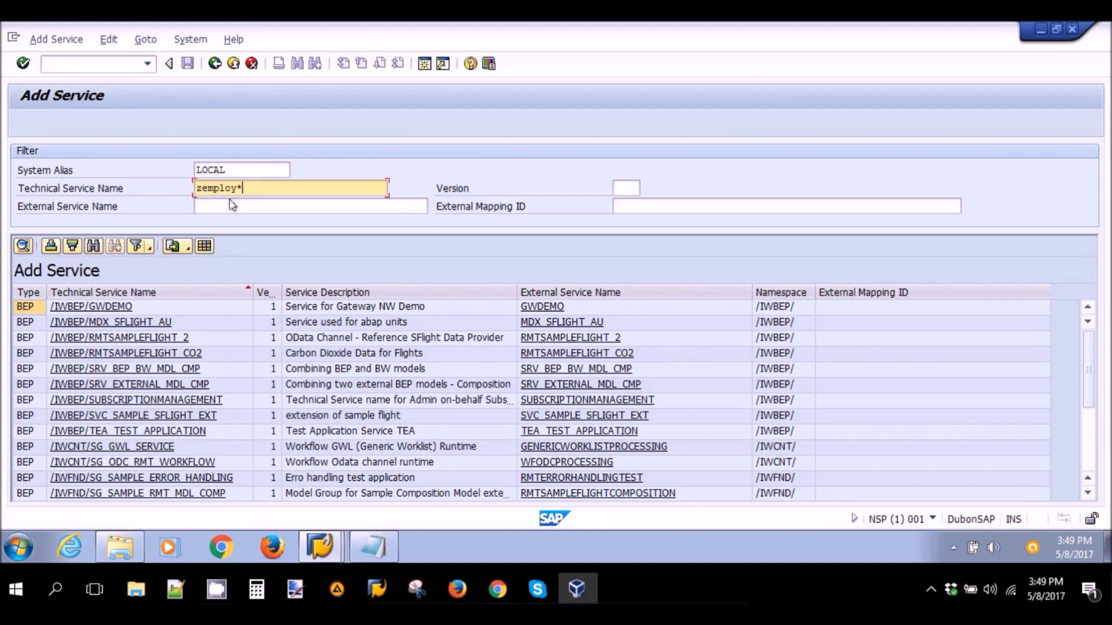
key("Return")
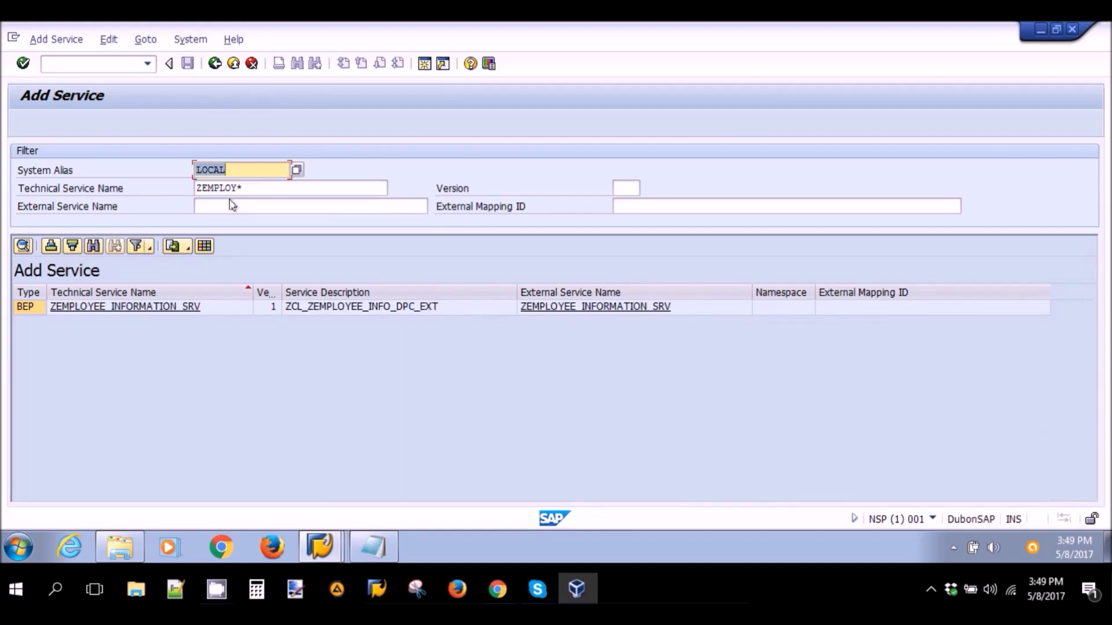
Add ZEMPLOYEE_INFORMATION_SRV and confirm its registration details.
left_click(112, 307)
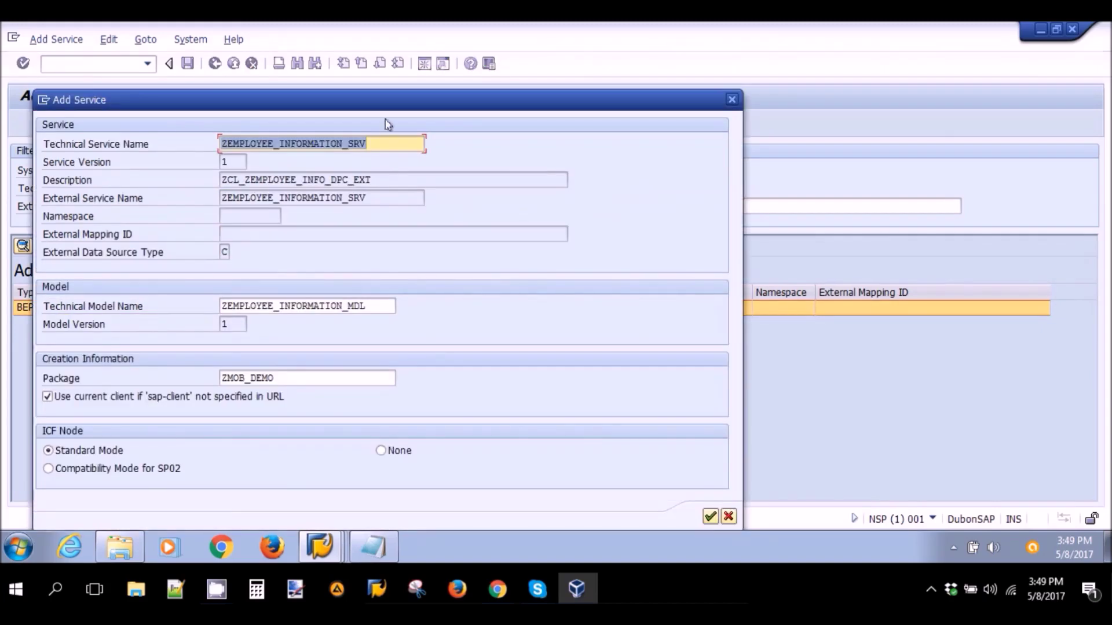
left_click_drag(405, 102, 406, 62)
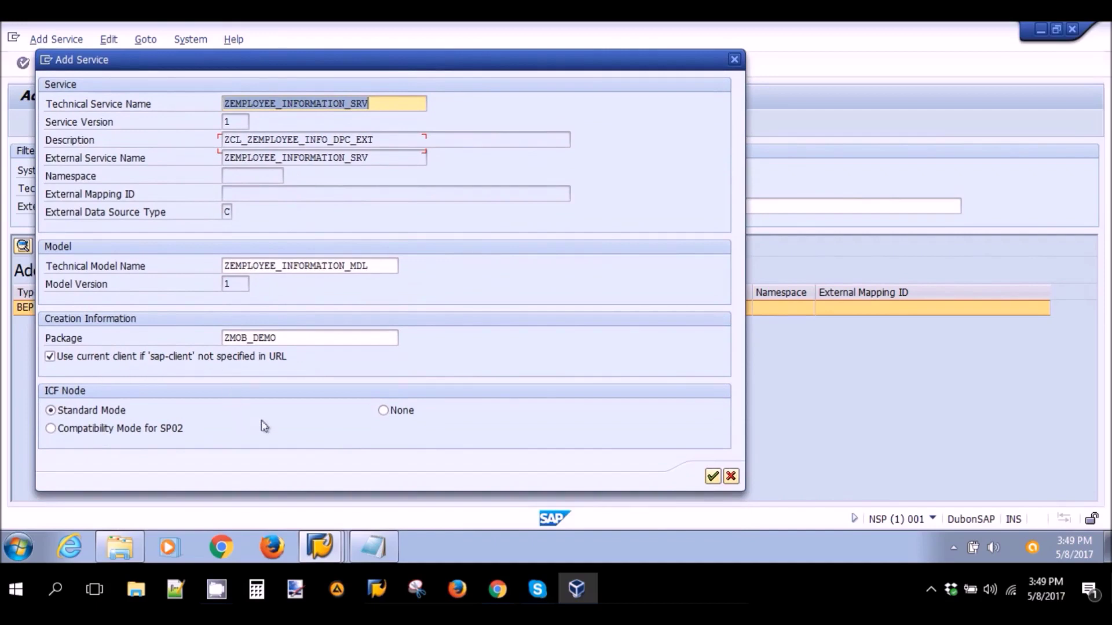
left_click(712, 476)
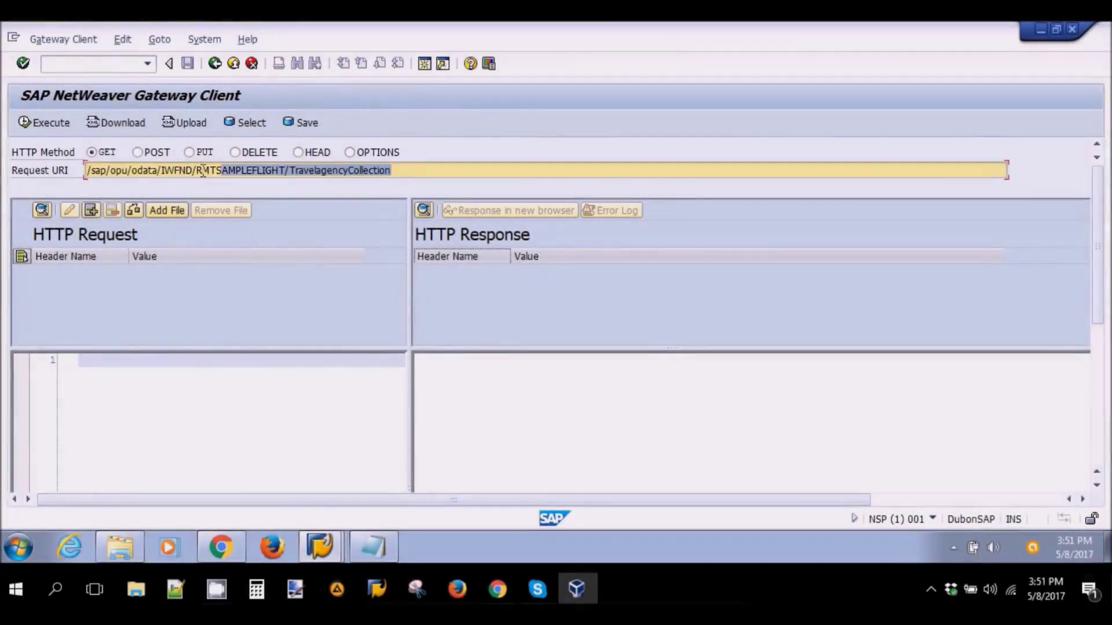
Execute the employee service URI with ?$format=xml in the Gateway Client and log on.
type("http://dubonsap:8000/sap/opu/odata/sap/ZEMPLOYEE_INFORMATION_SRV/?$format=xml")
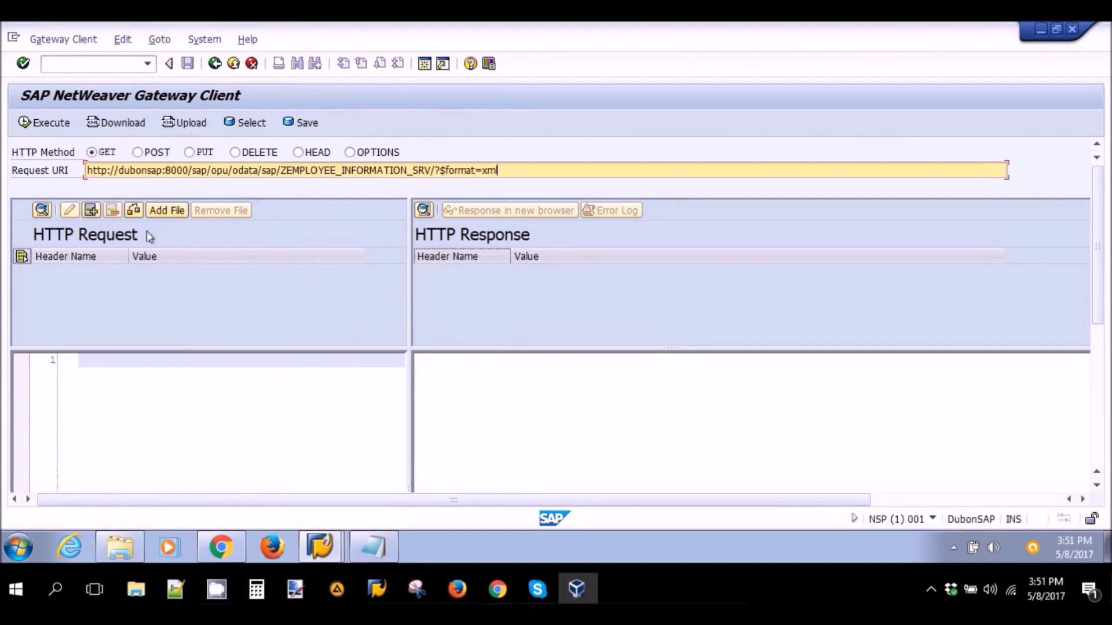
left_click(48, 123)
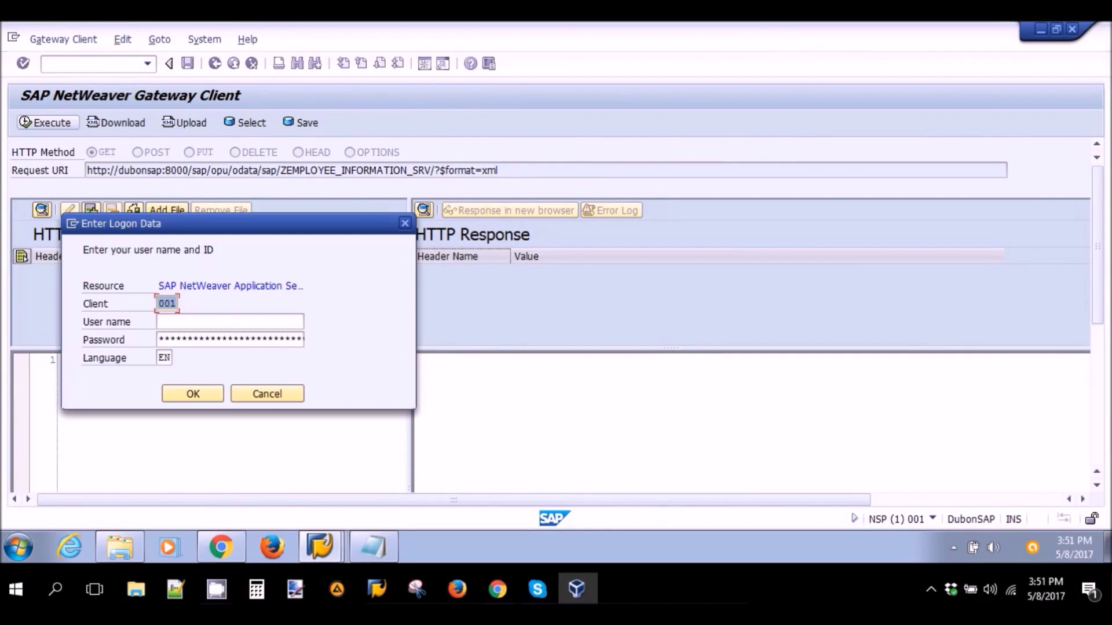
left_click(224, 320)
type("bcuse")
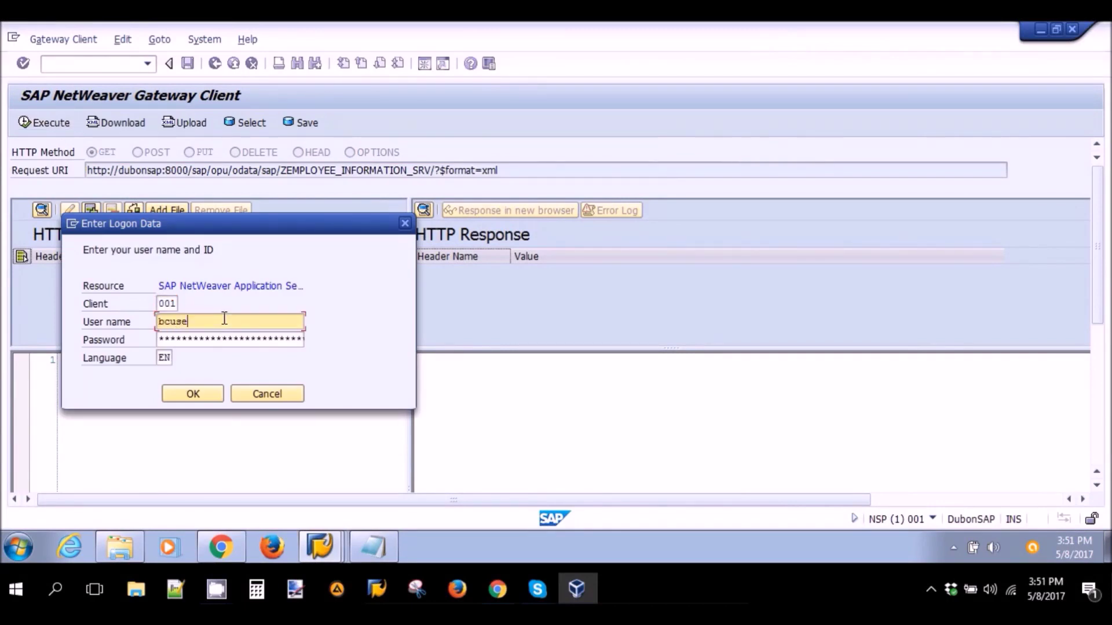
type("r")
key("Tab")
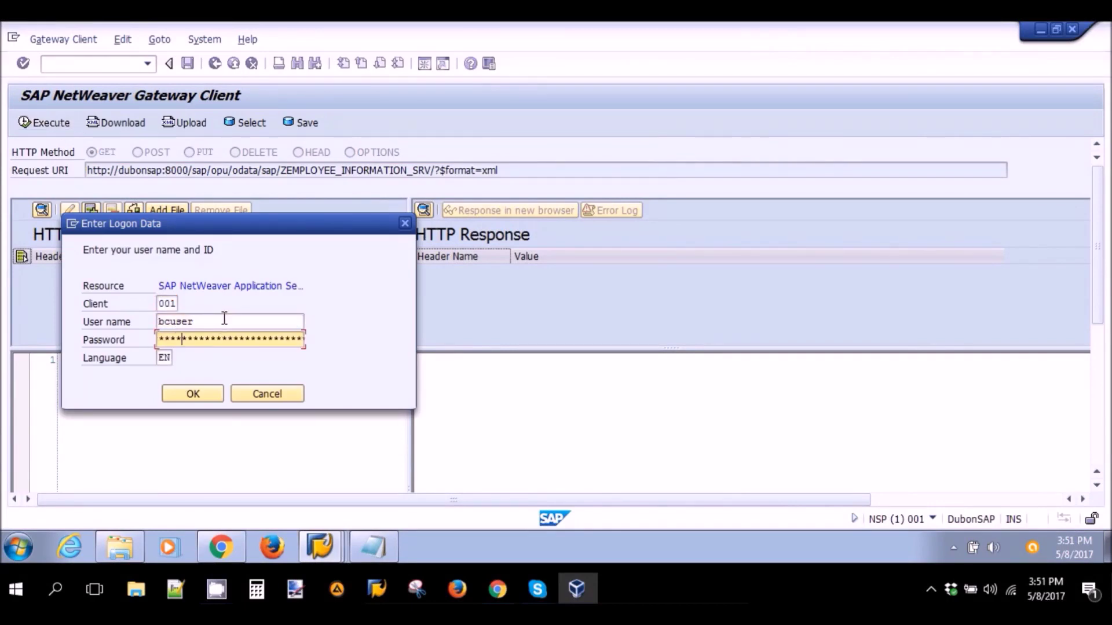
key("Return")
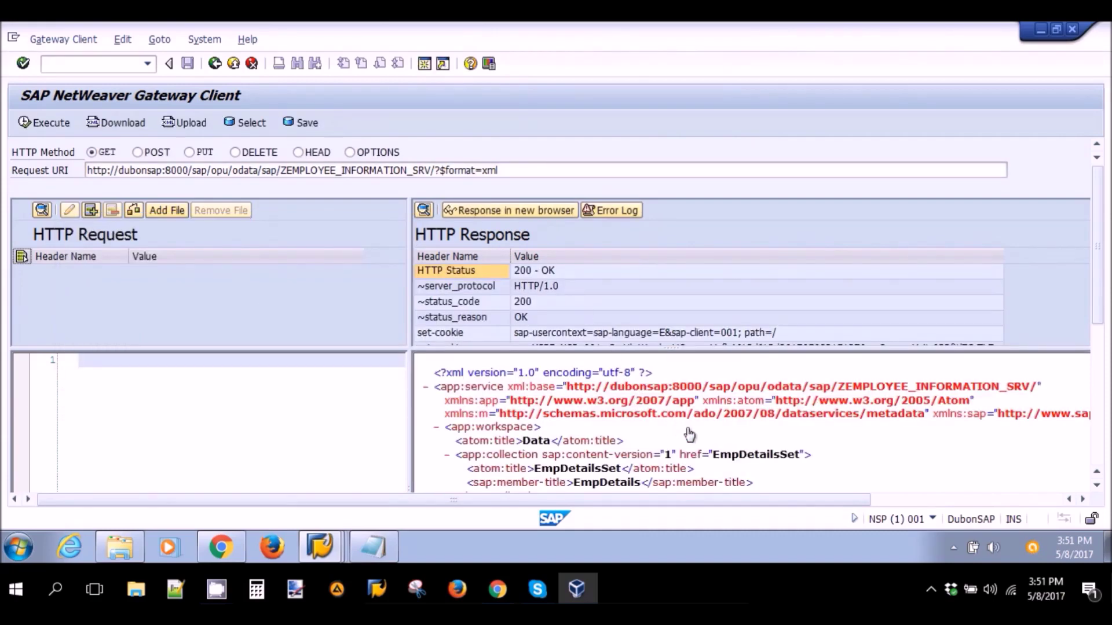
Enlarge the XML response and check the 200 OK status and EmpDetailsSet collection.
left_click_drag(476, 348, 476, 295)
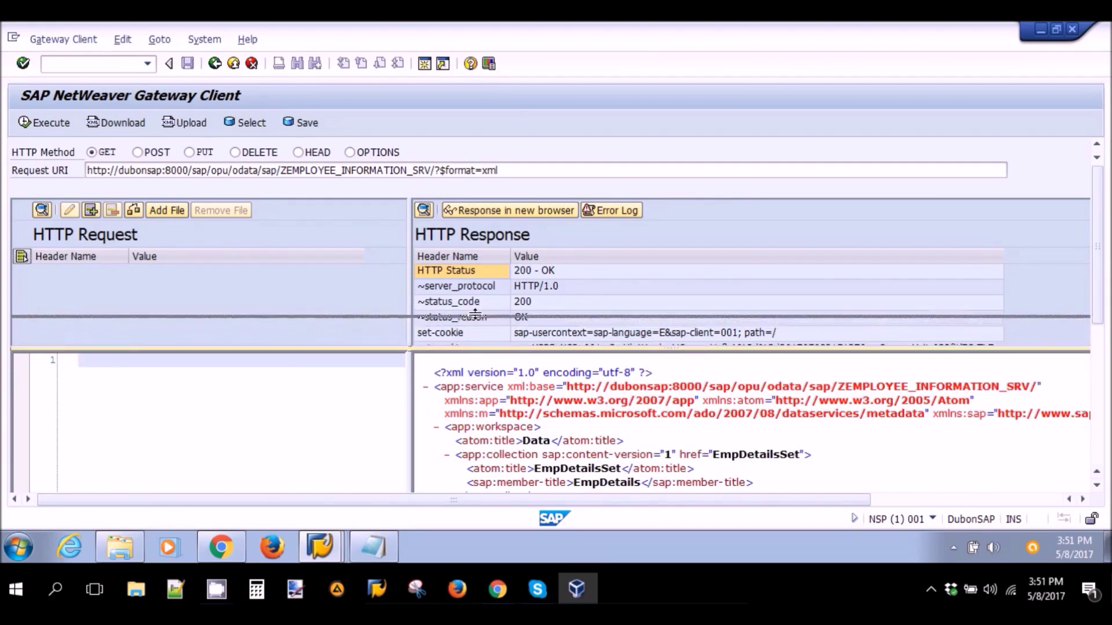
left_click(545, 272)
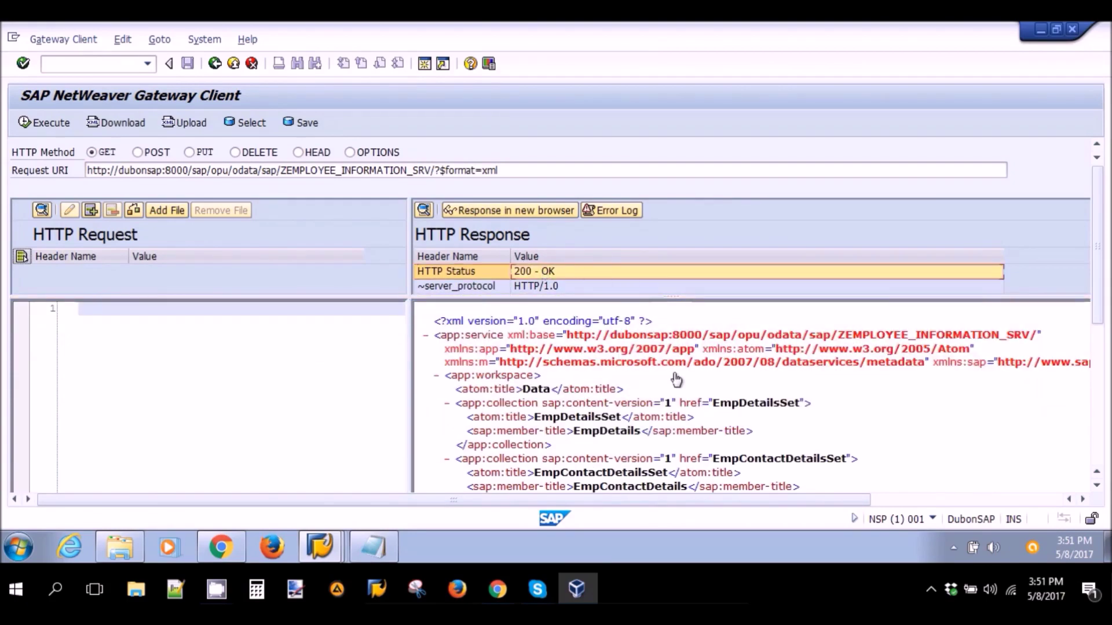
scroll(676, 379, "down", 2)
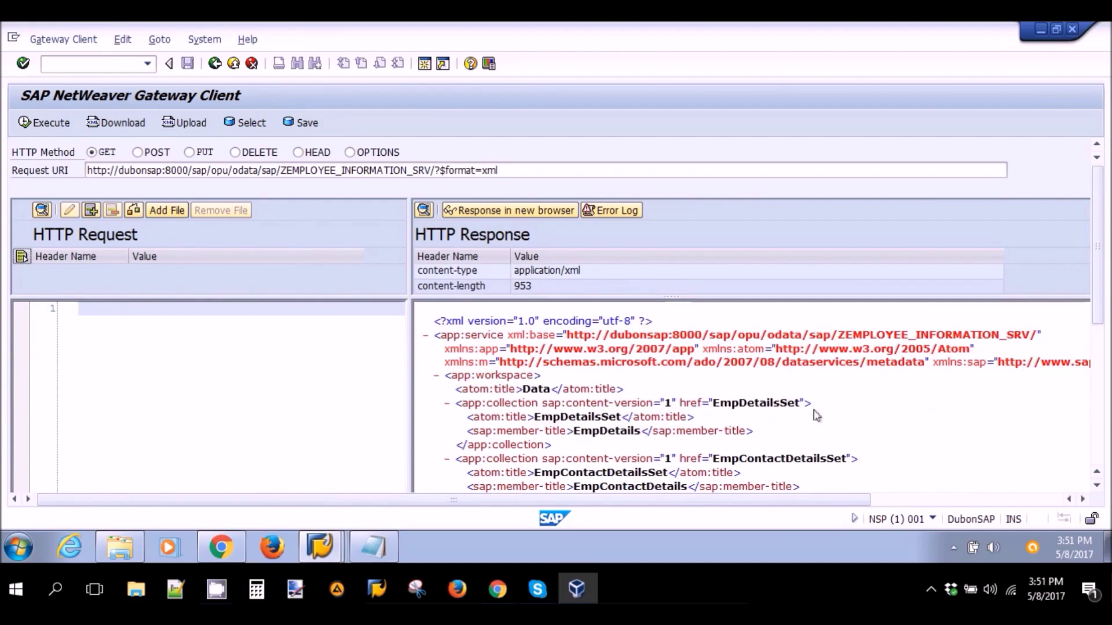
left_click_drag(1097, 252, 1097, 303)
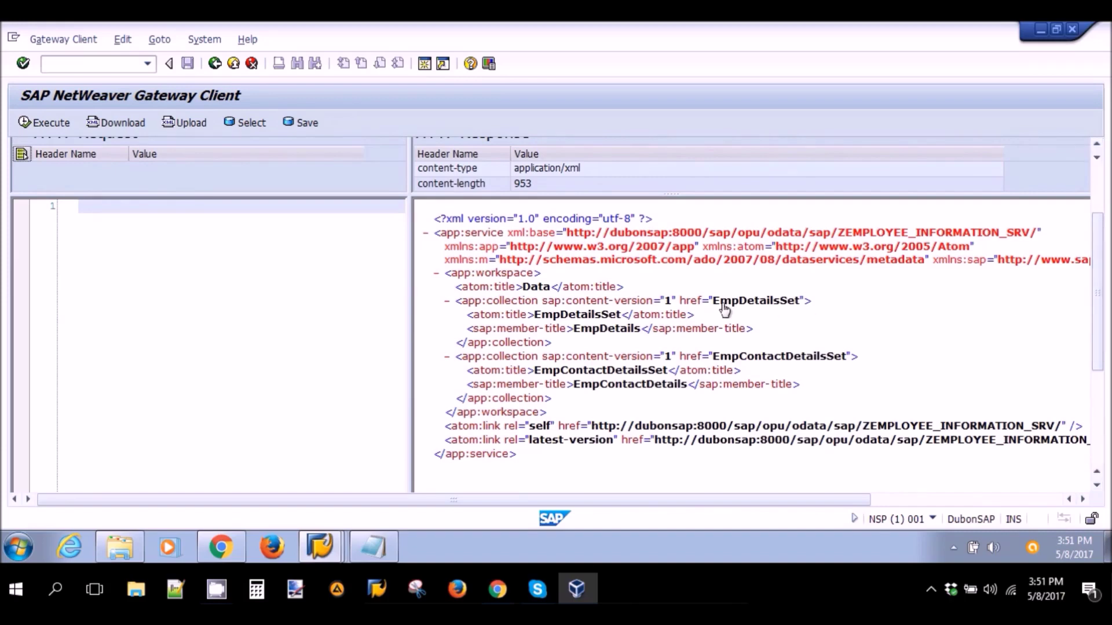
left_click_drag(535, 314, 612, 316)
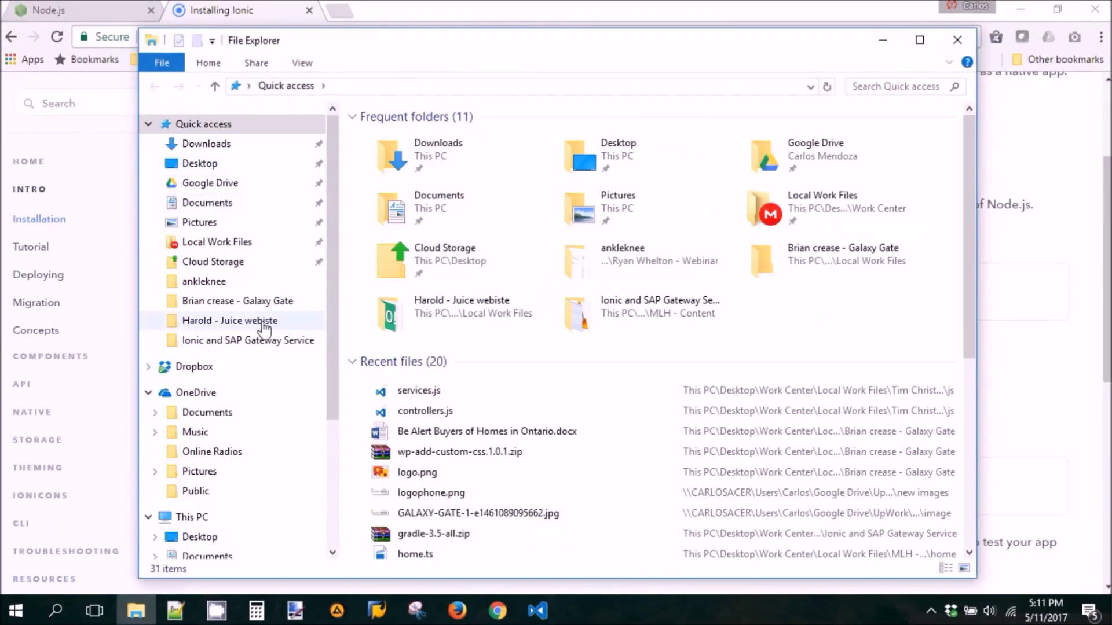
Run 'ionic start SAPDemo tabs' from an administrator command prompt in the App folder.
left_click(255, 341)
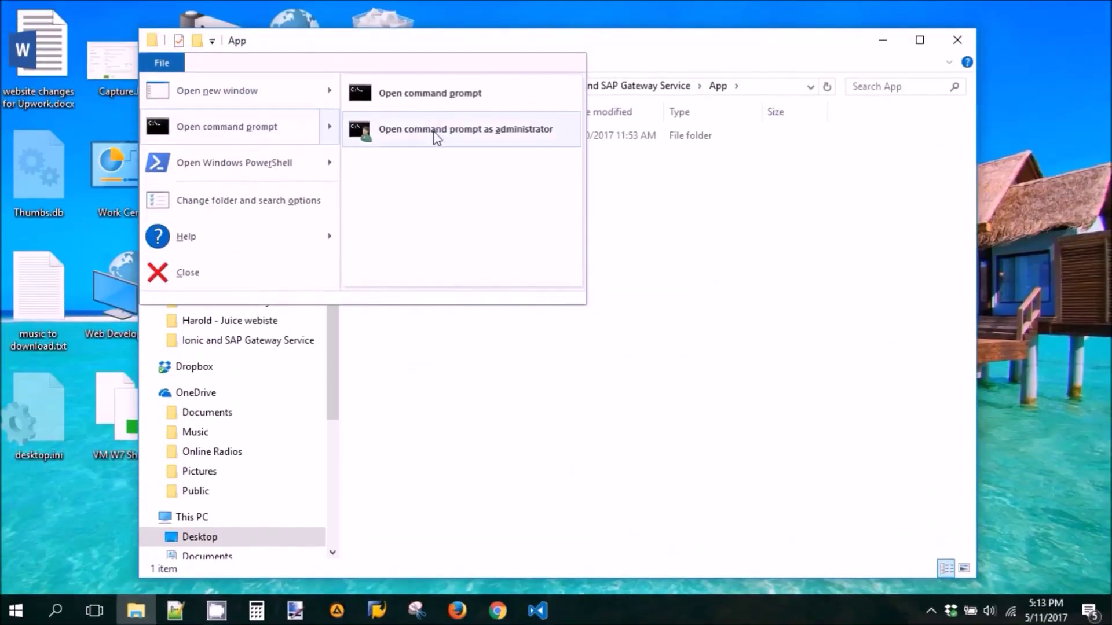
left_click(465, 30)
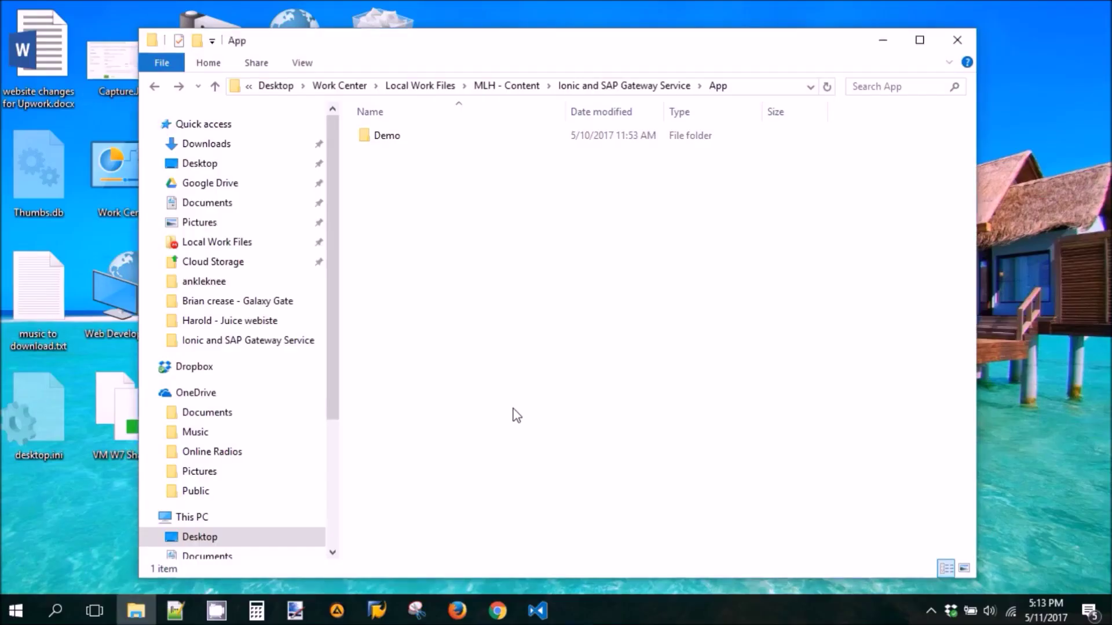
left_click_drag(363, 144, 553, 264)
type("ionic")
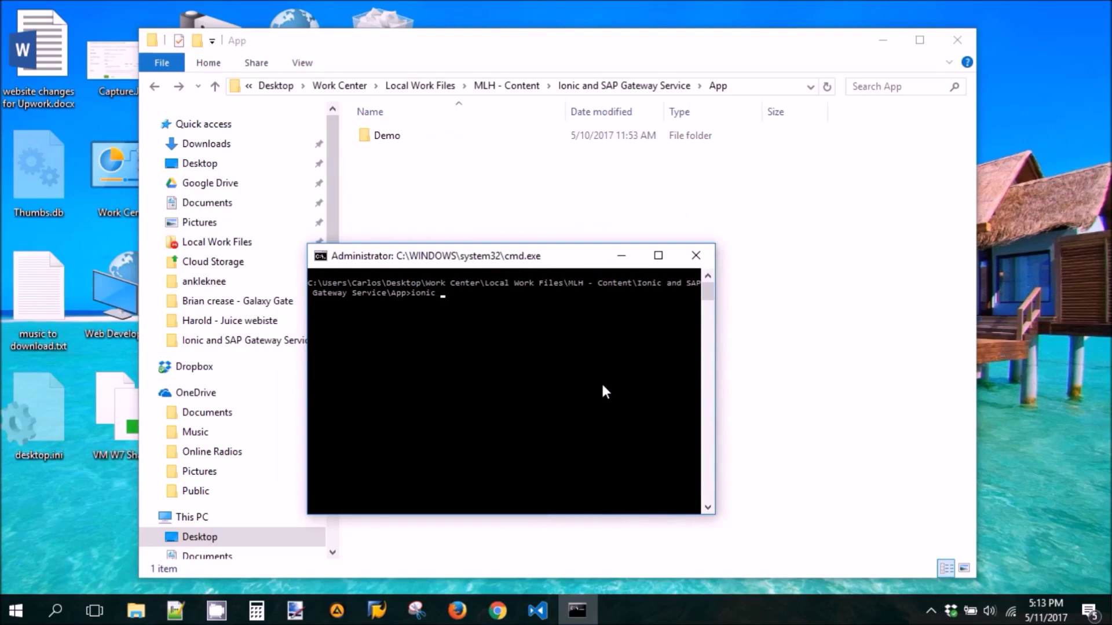
type("start SAPDemo")
type(" tabs")
key("Return")
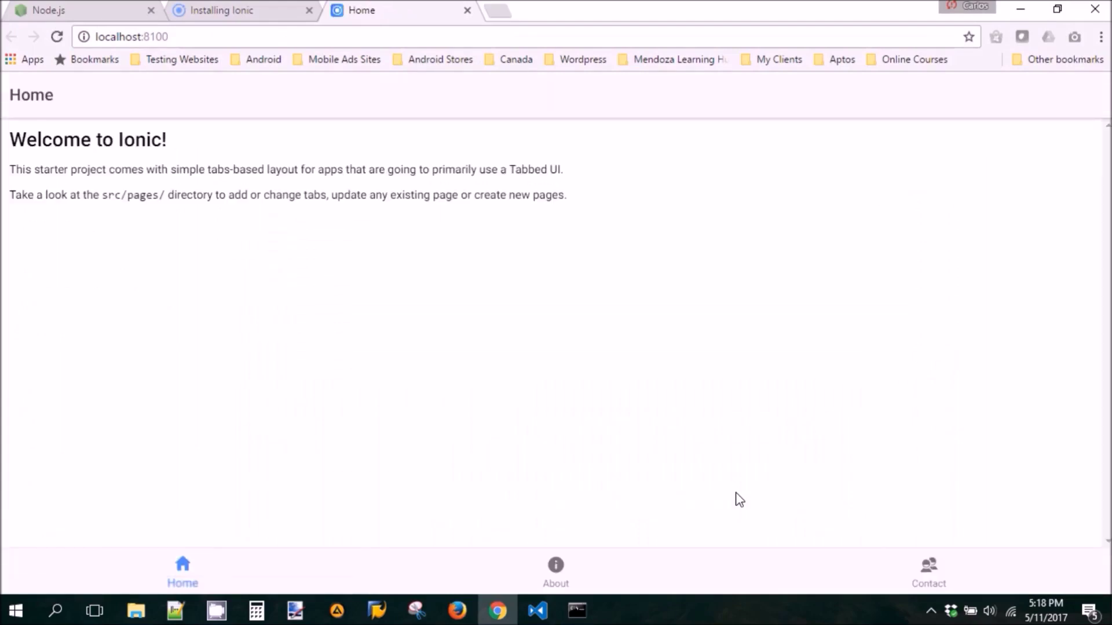
left_click(554, 569)
left_click(928, 569)
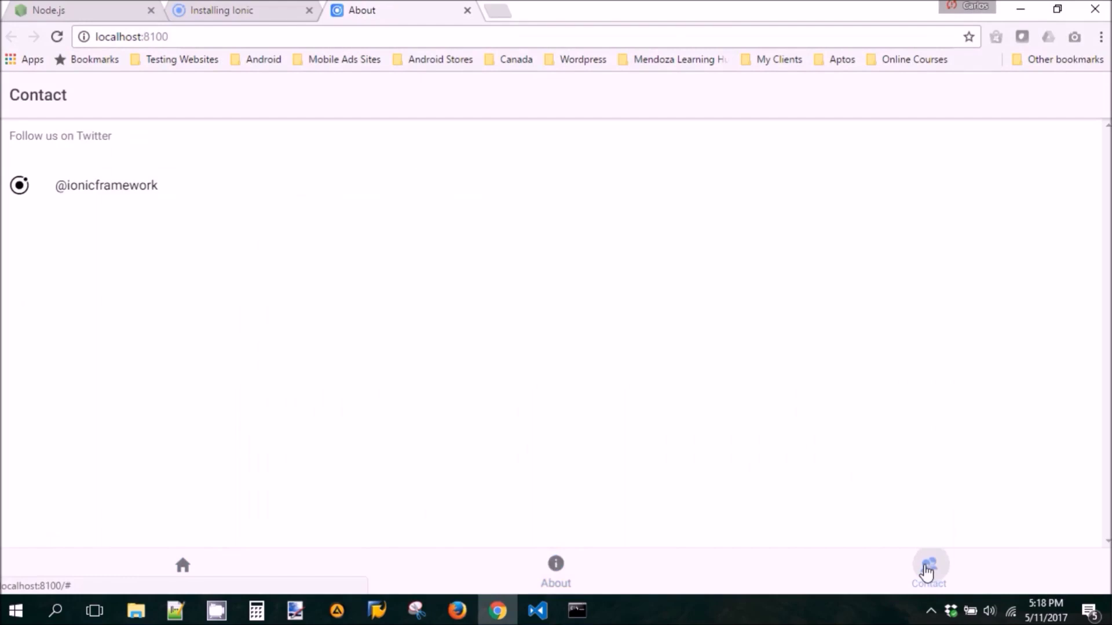
left_click(548, 568)
left_click(183, 567)
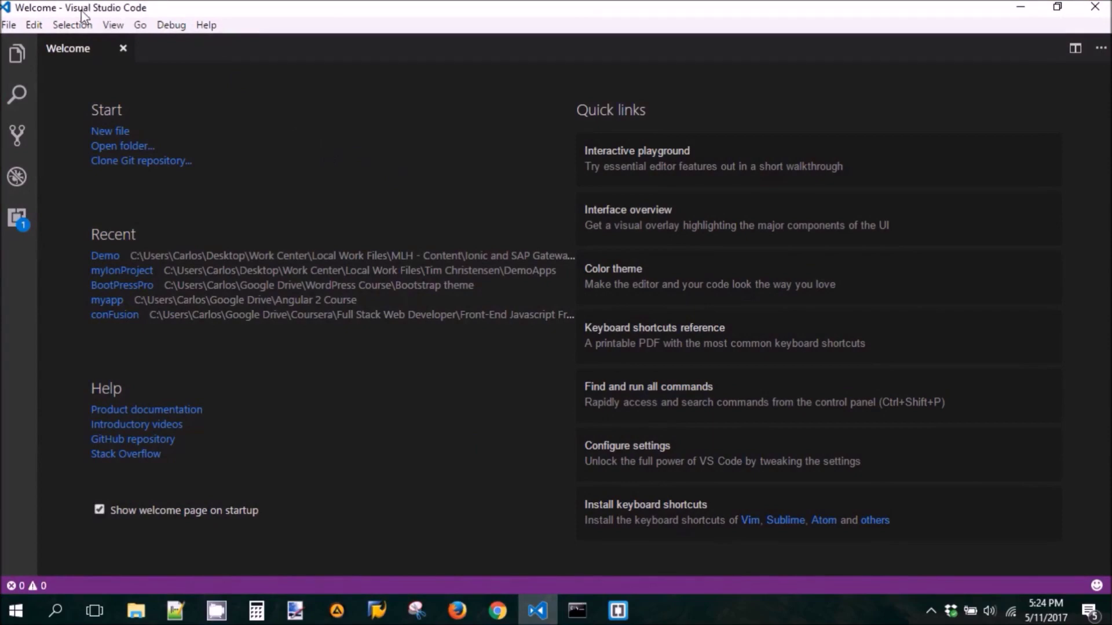
Open Local Work Files > MLH - Content > Ionic and SAP Gateway Service > App > SAPDemo as the workspace.
left_click(8, 25)
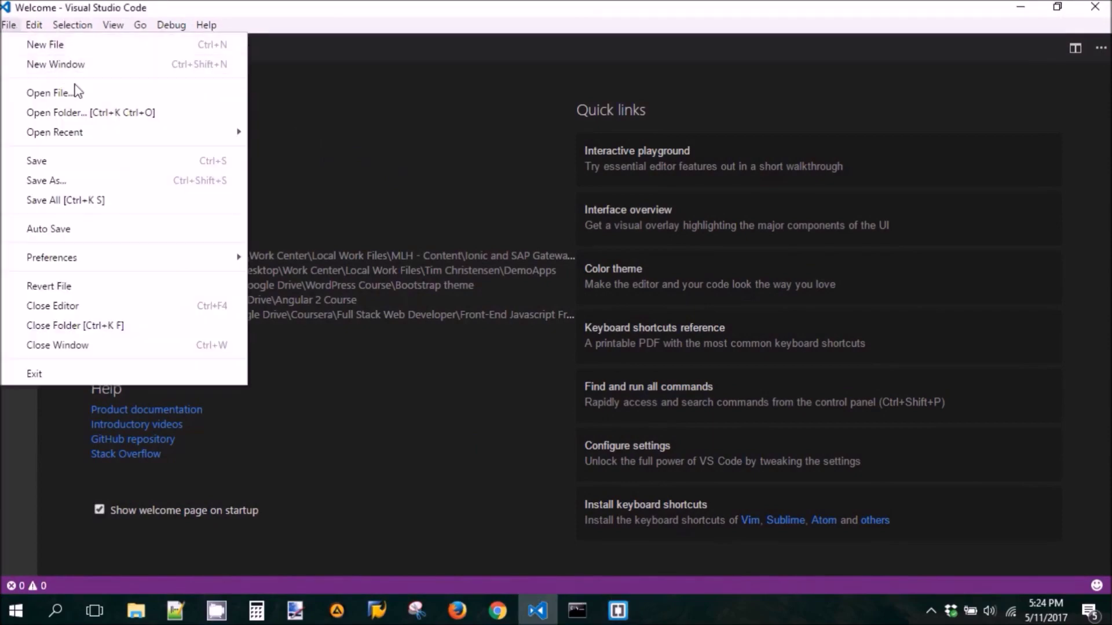
left_click(85, 114)
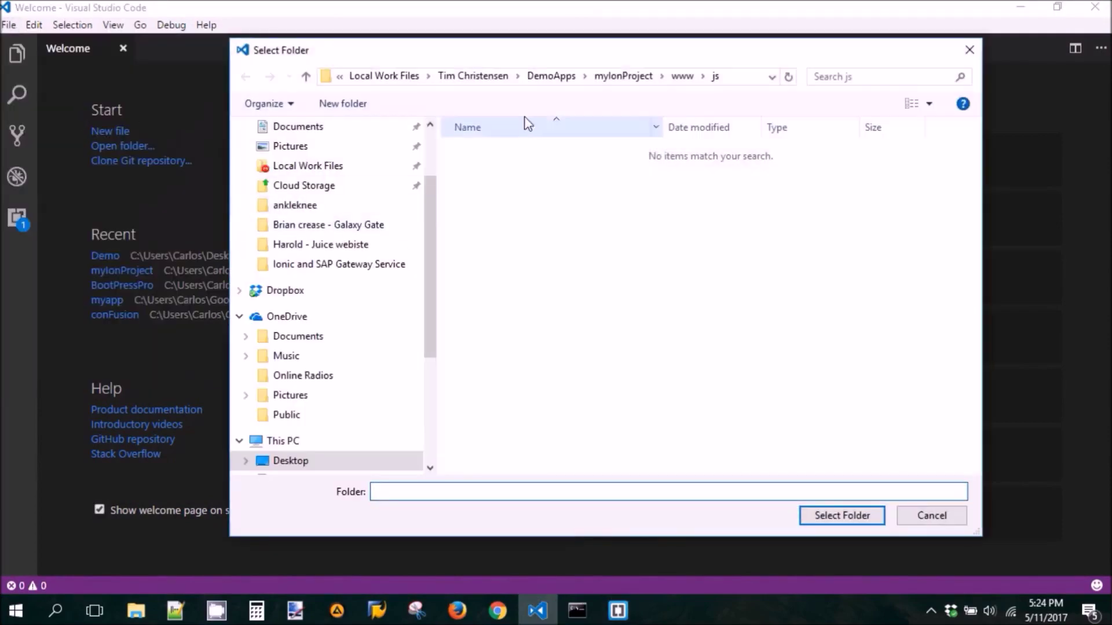
left_click(385, 75)
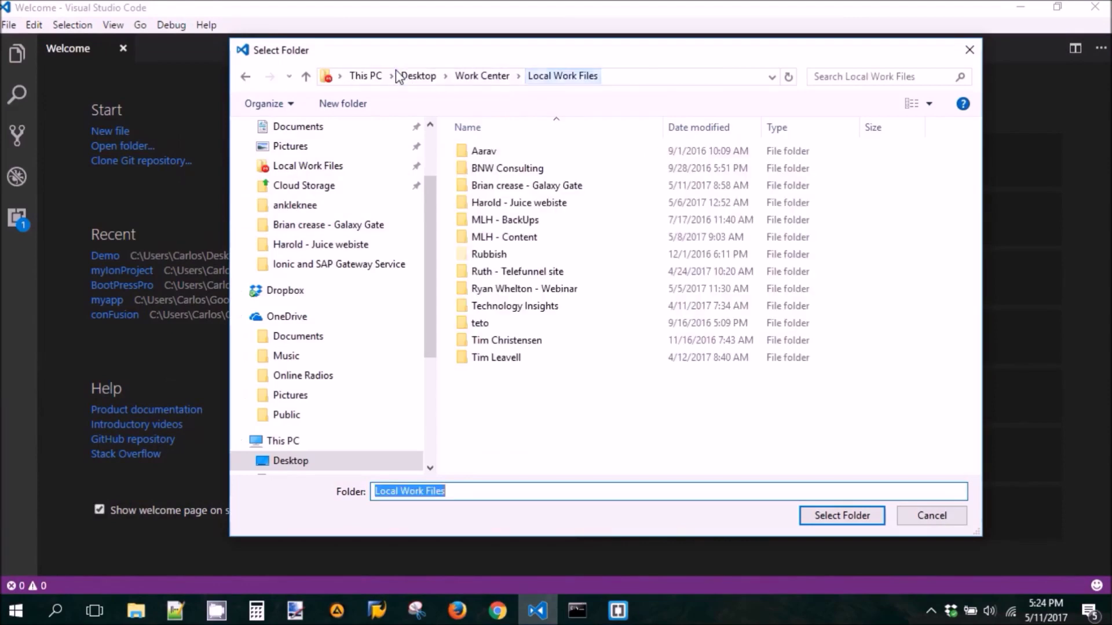
double_click(516, 242)
double_click(513, 153)
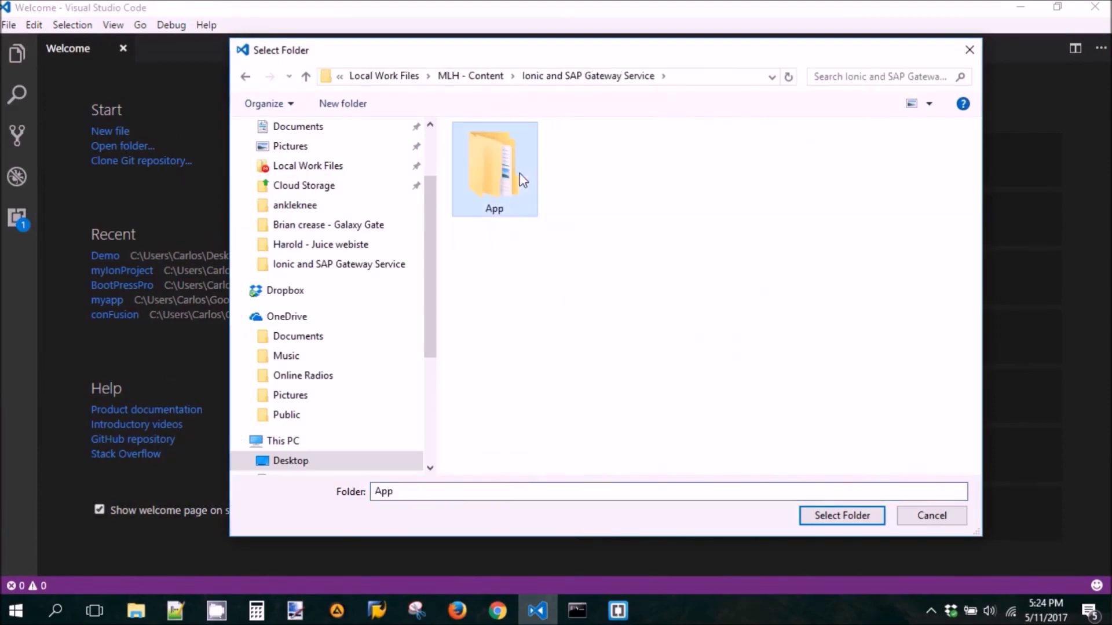
double_click(500, 169)
left_click(521, 183)
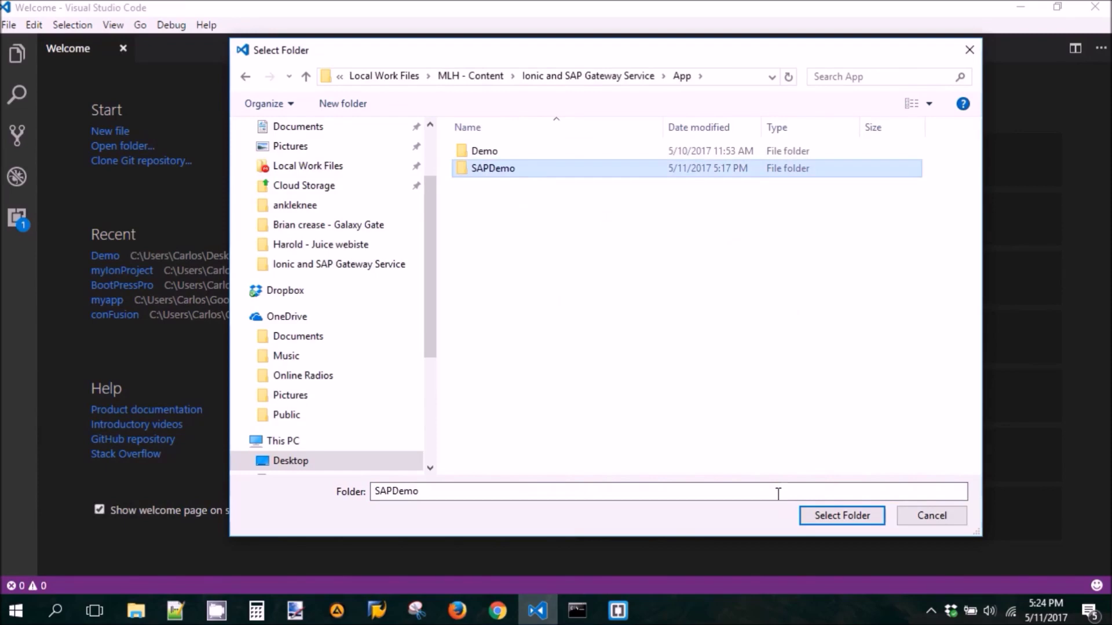
left_click(842, 516)
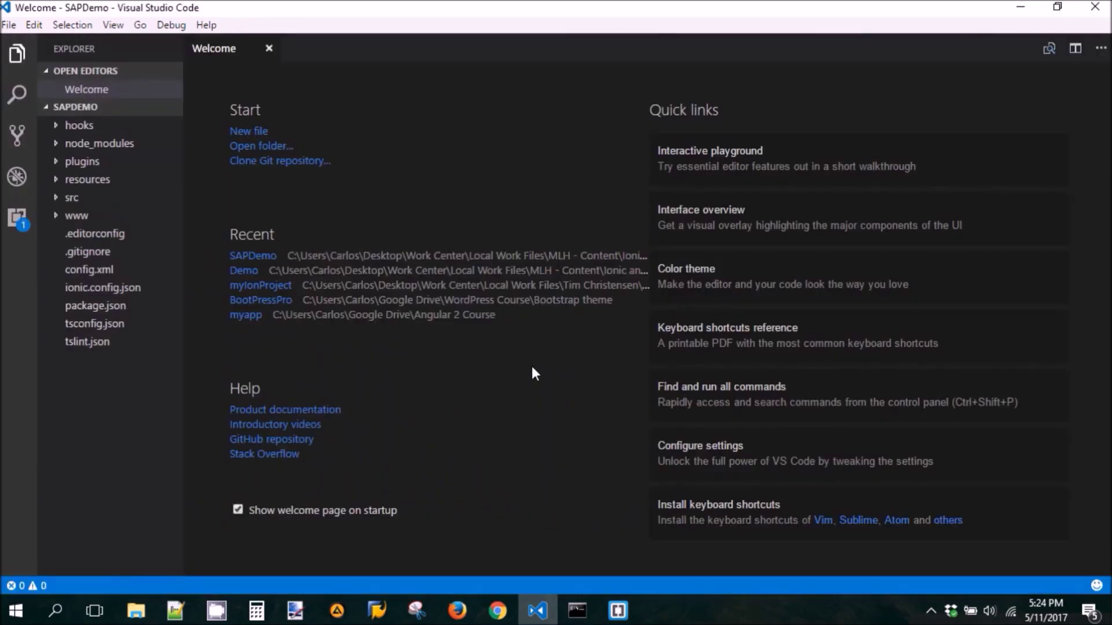
Expand src > app and bring up app.component.ts, app.html and app.module.ts.
mouse_move(71, 106)
left_click(58, 198)
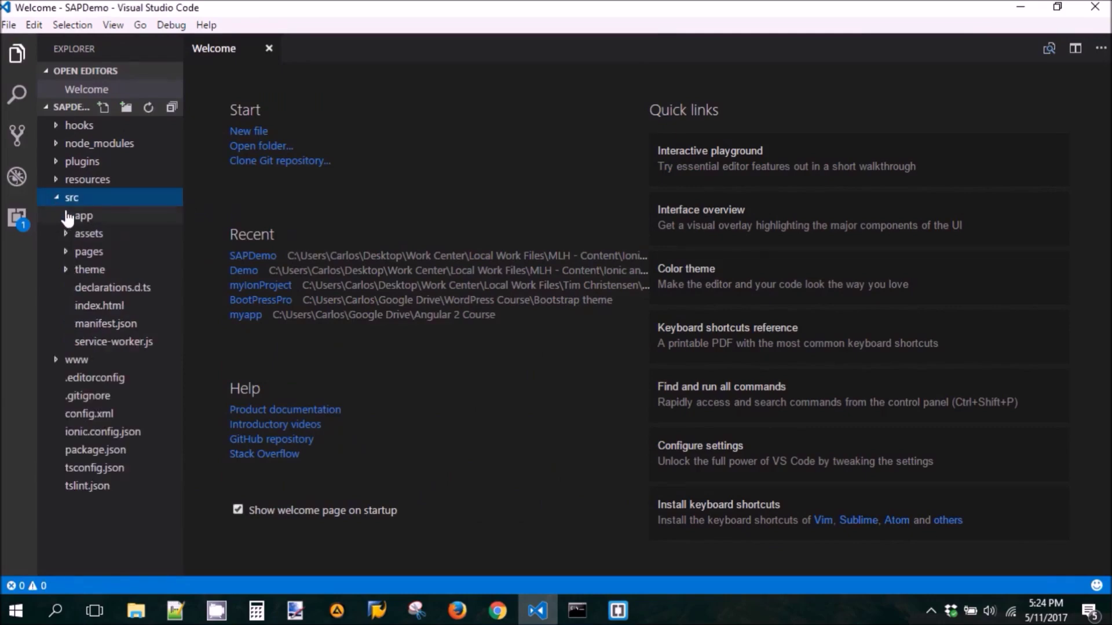
left_click(68, 217)
left_click(119, 237)
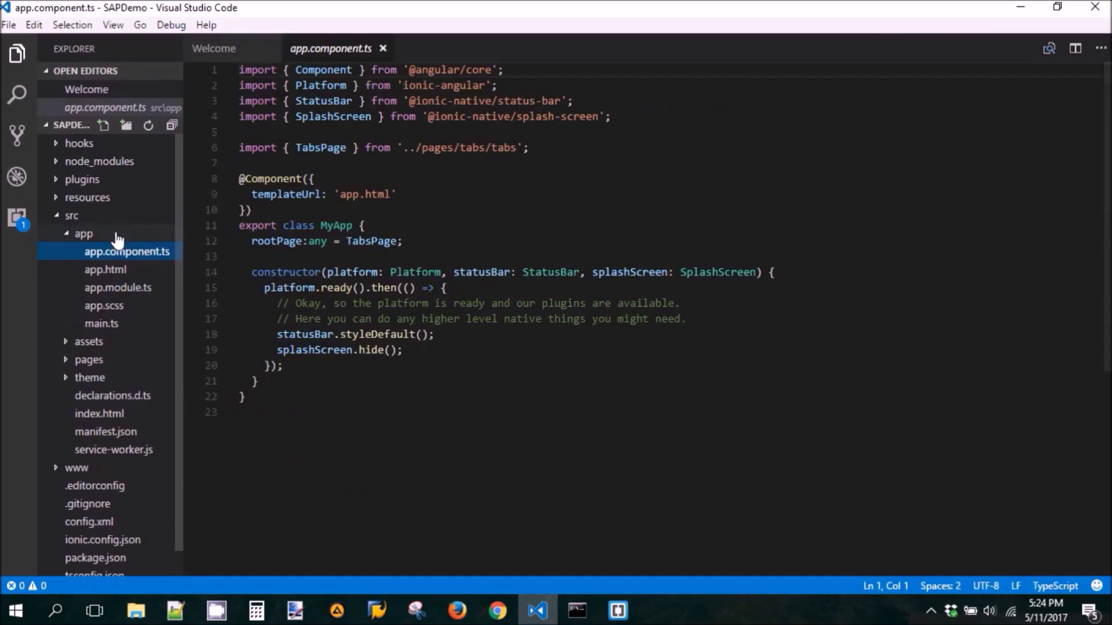
left_click(105, 271)
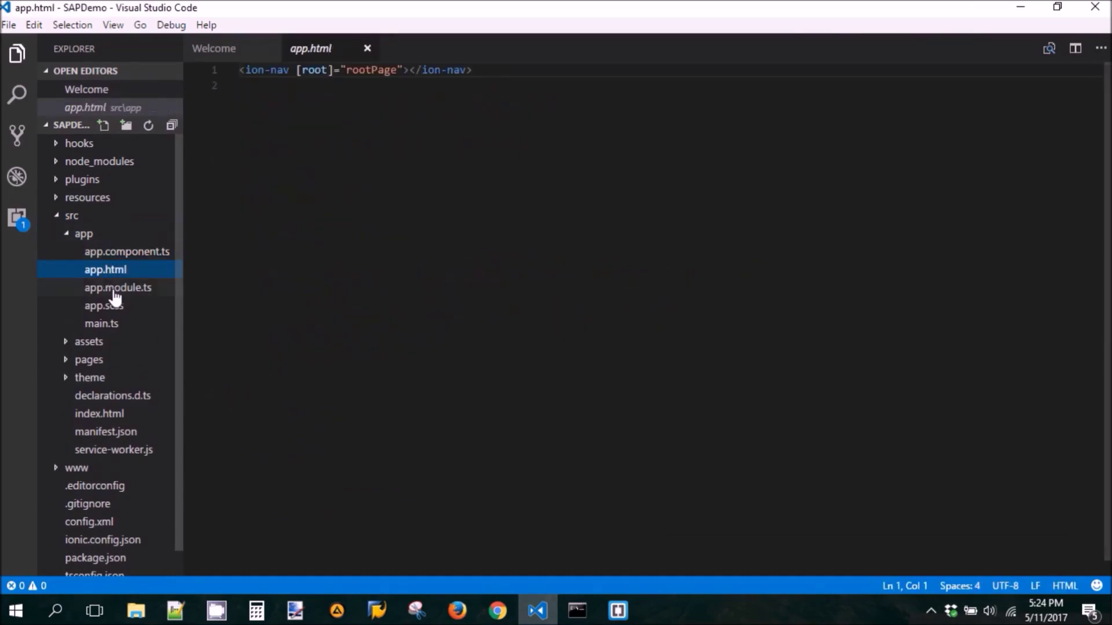
left_click(118, 287)
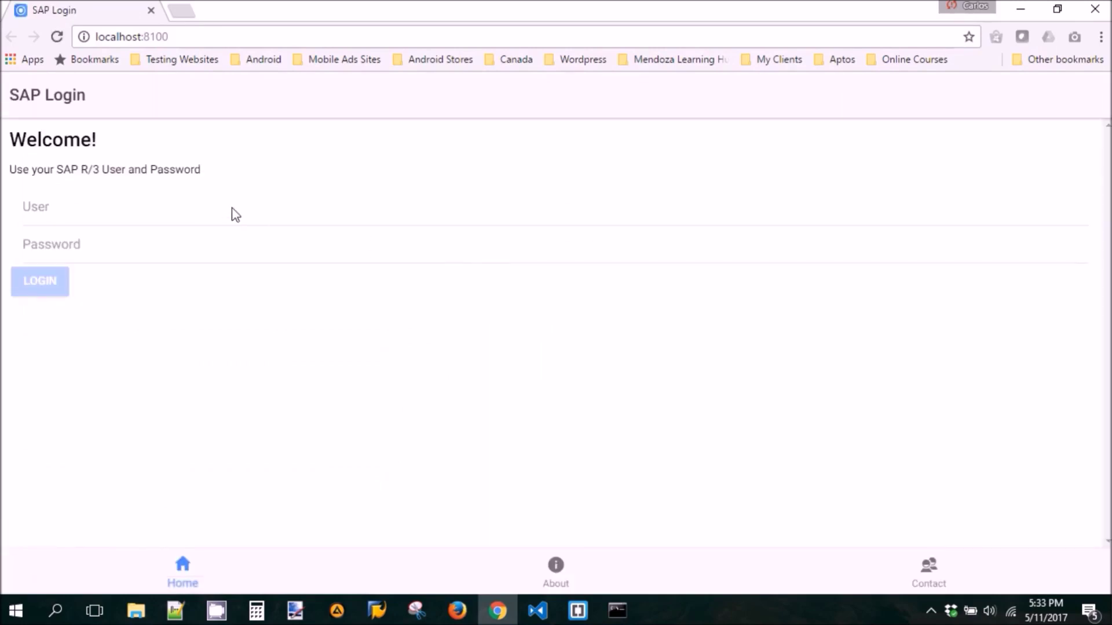
Try the User and Password fields at localhost:8100, then view home.html in VS Code.
left_click(233, 215)
left_click(126, 246)
left_click(170, 217)
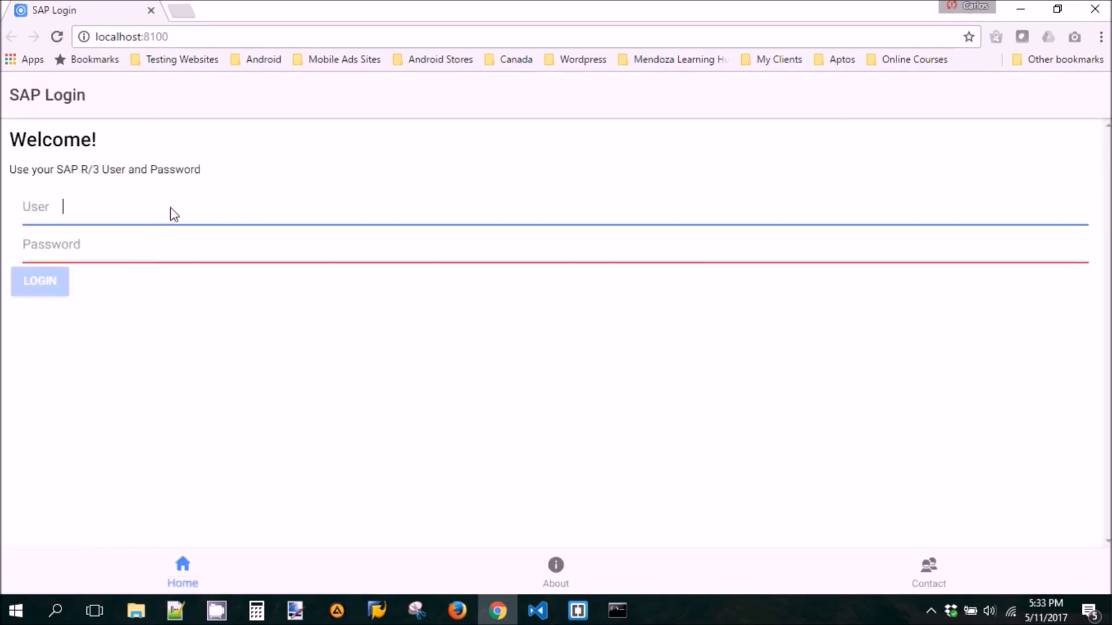
left_click(146, 252)
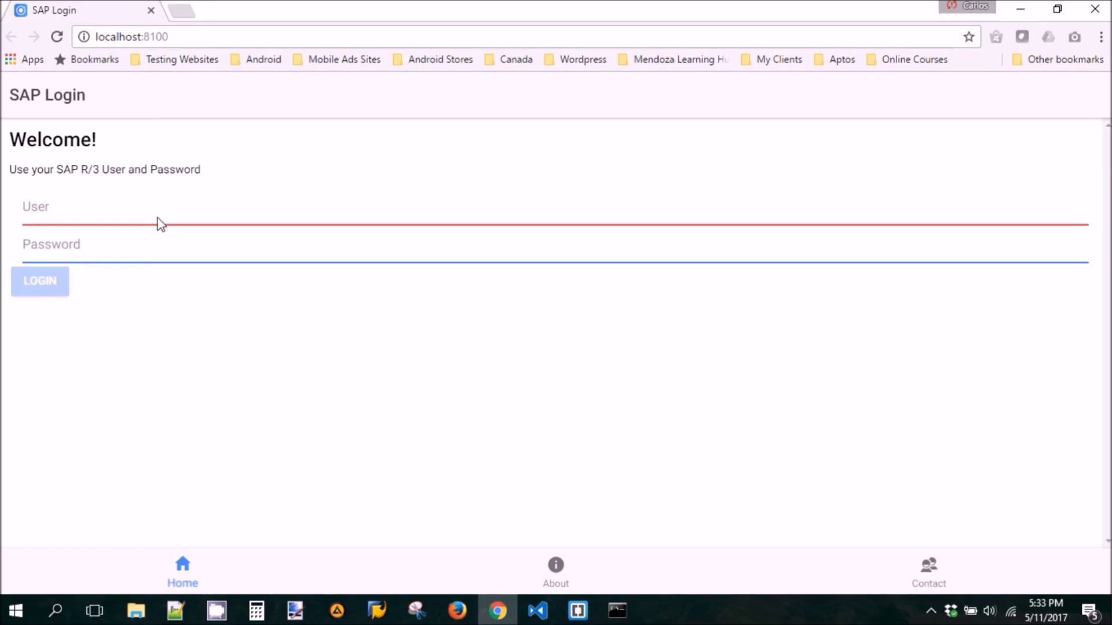
left_click(578, 611)
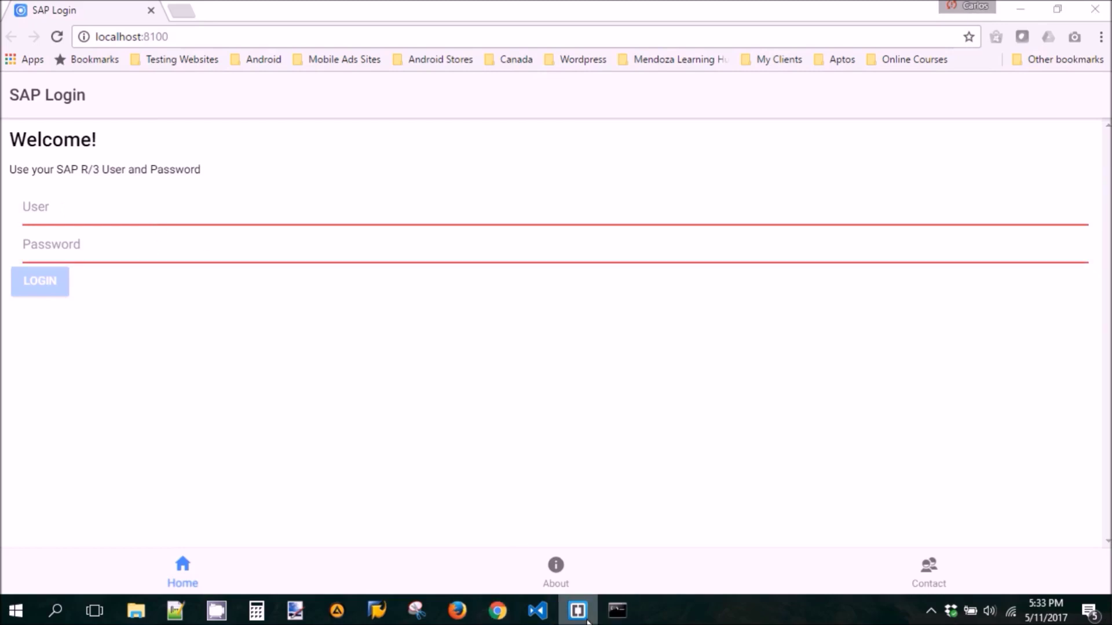
left_click(538, 611)
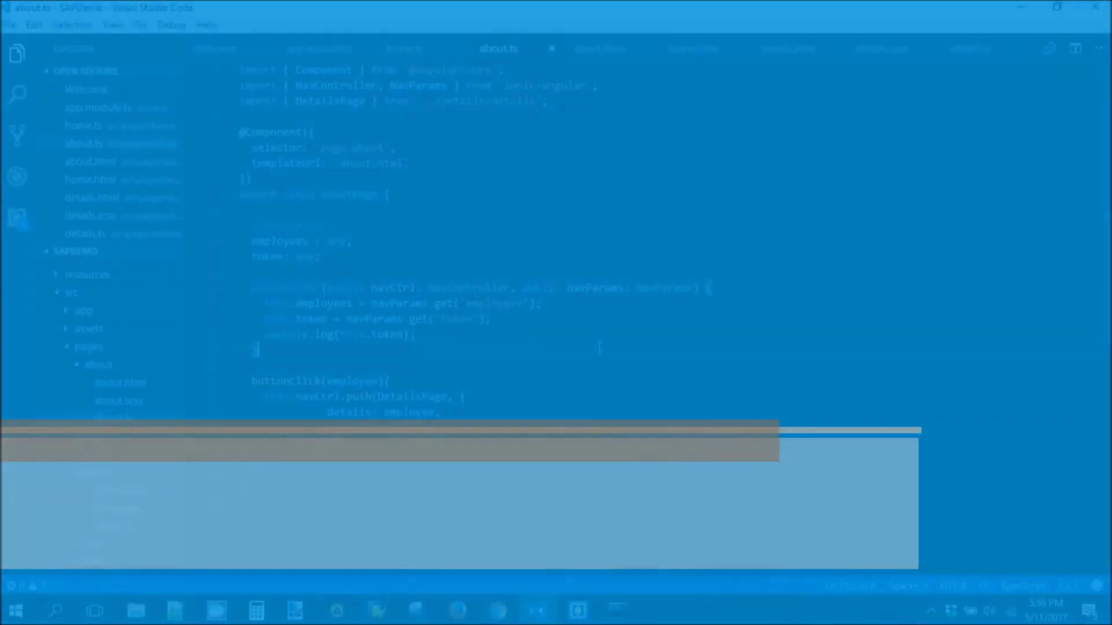
scroll(118, 396, "down", 3)
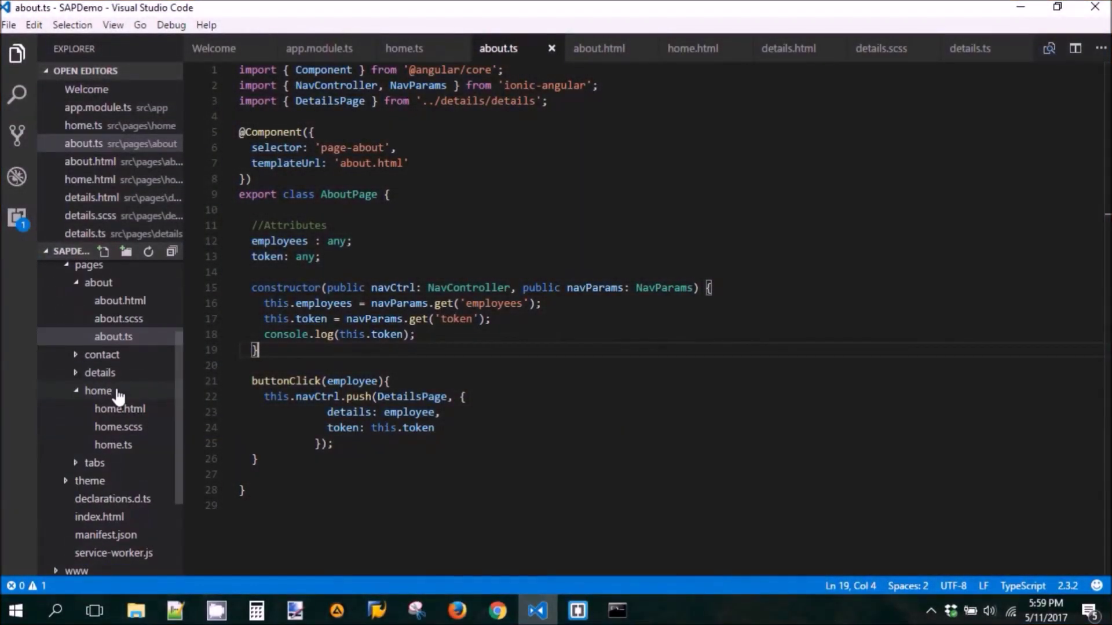
Expand pages > tabs and view tabs.html with its Home, About and Contact tabs.
left_click(91, 463)
left_click(116, 480)
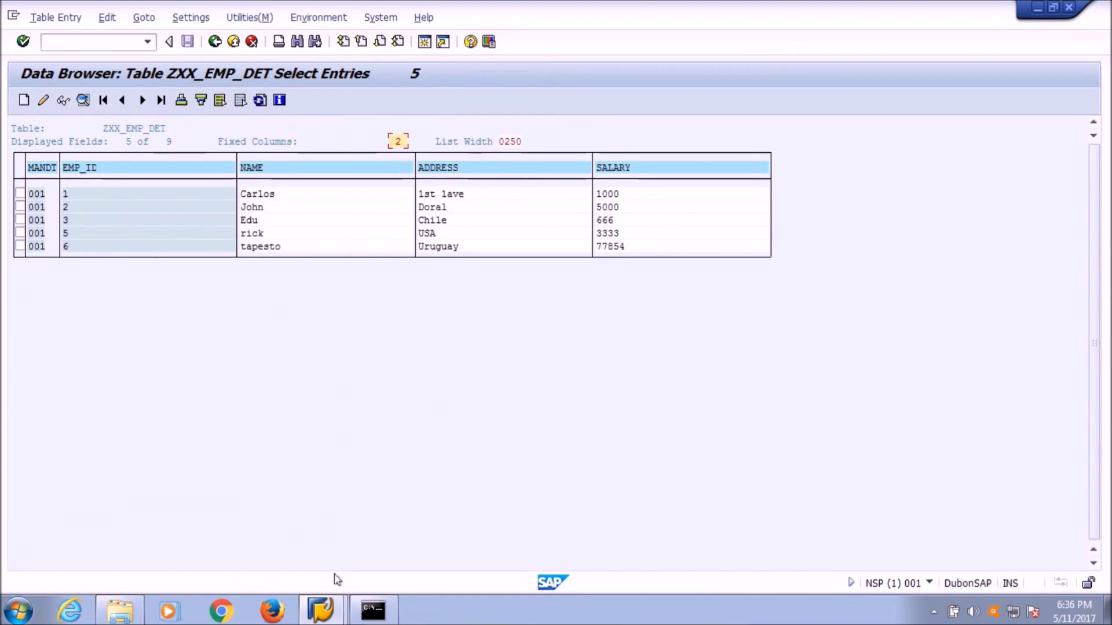
Bring the Demo project folder forward and move its Command Prompt window into place.
left_click(321, 611)
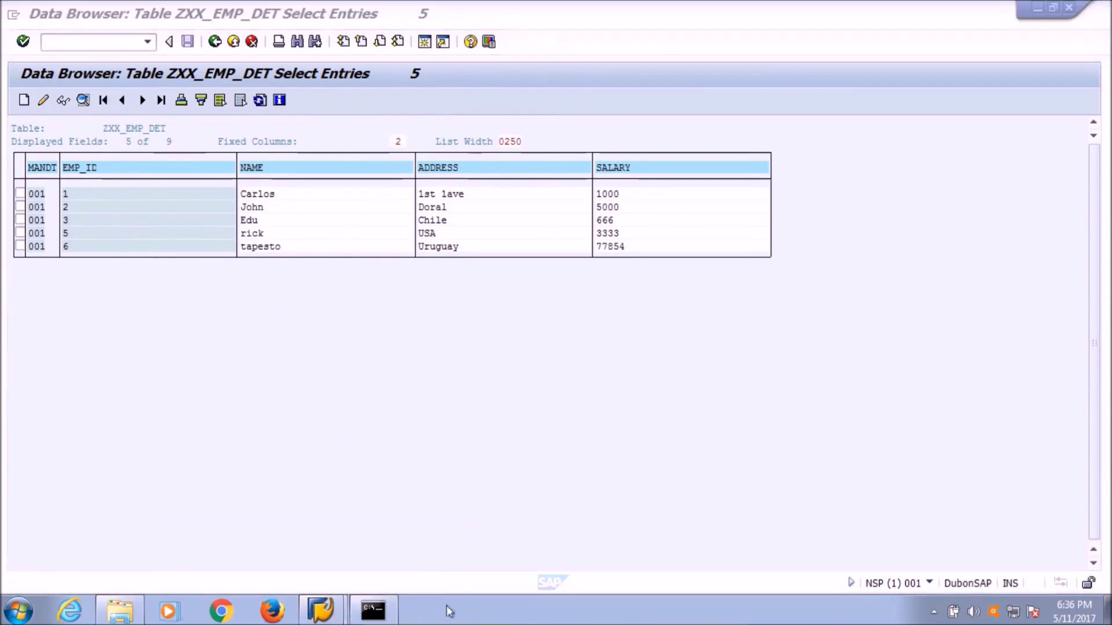
left_click(134, 610)
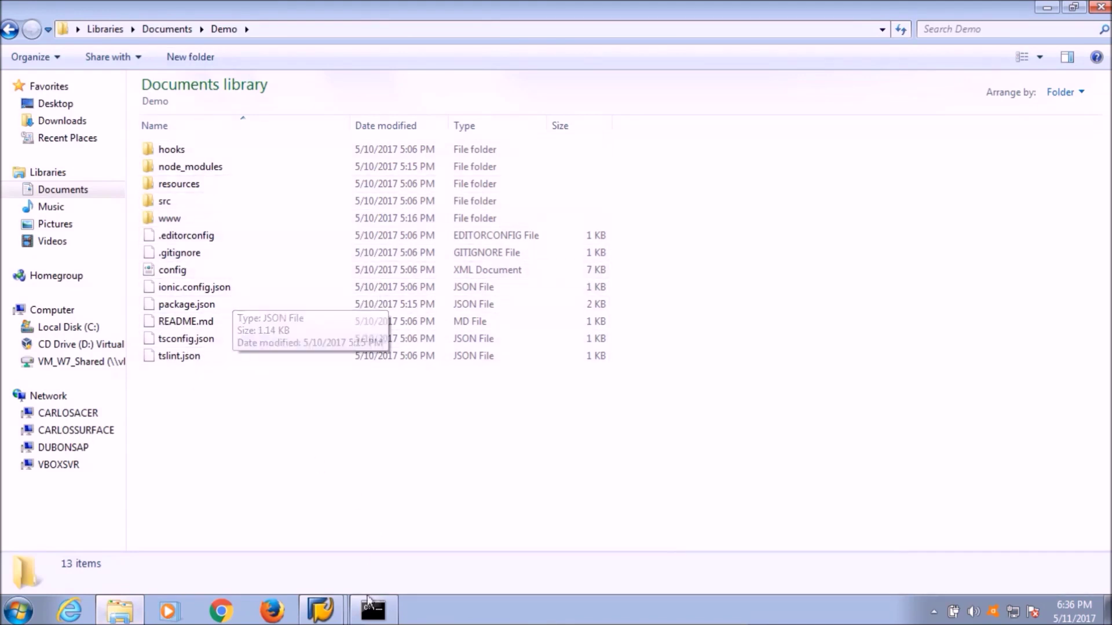
left_click(374, 611)
left_click_drag(457, 236, 451, 283)
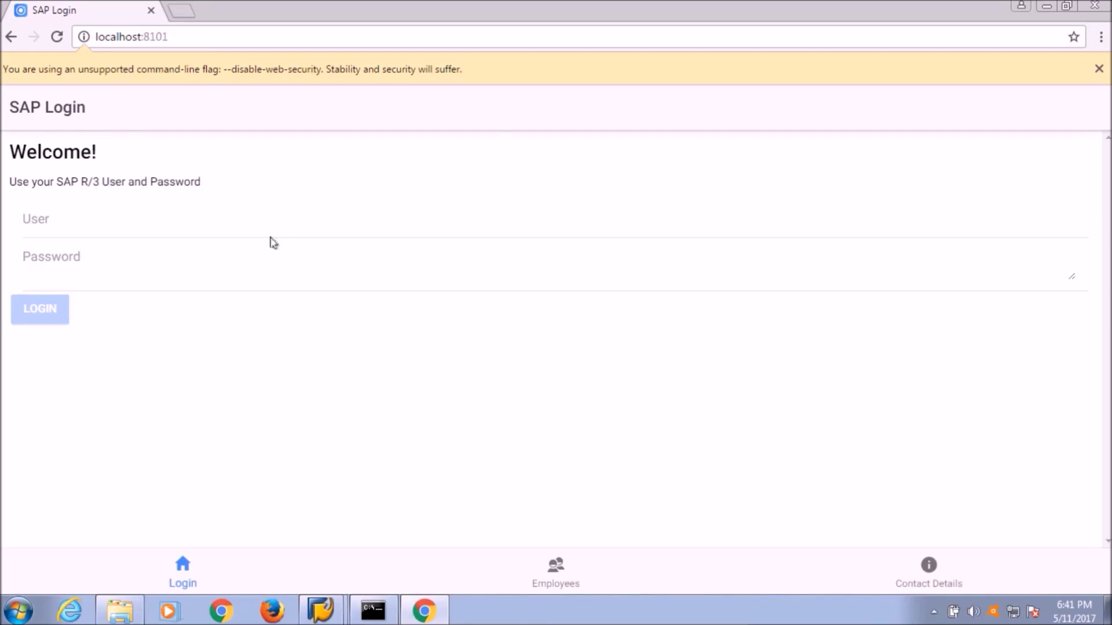
Log in to the app with the SAP user and password to reach Company ABC's Employees list.
left_click(261, 224)
type("bcuse")
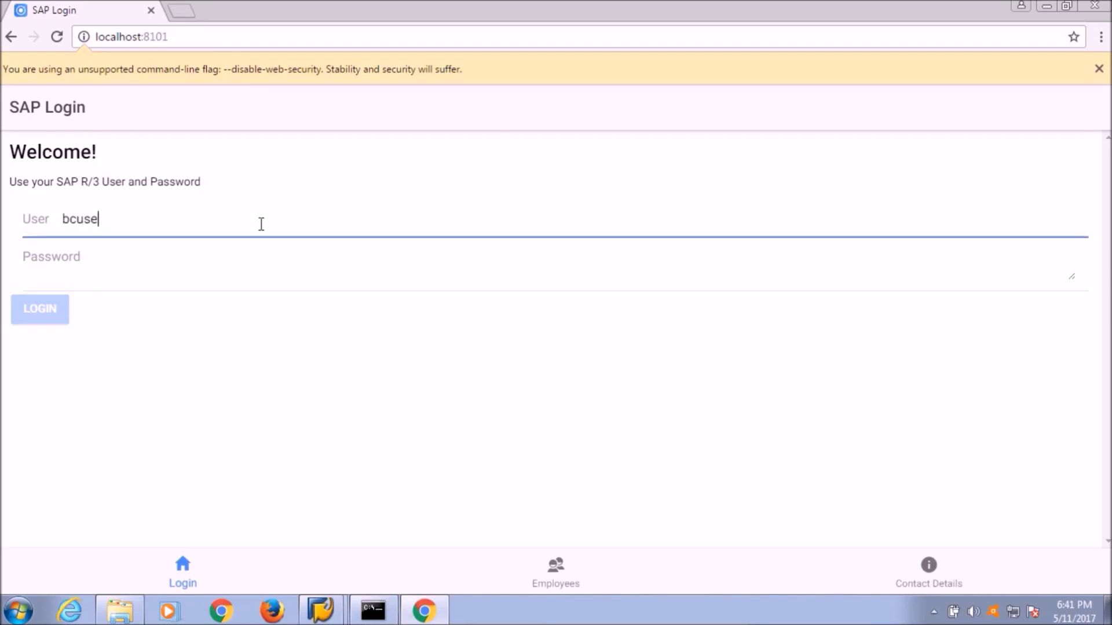
type("r")
key("Tab")
type("ML")
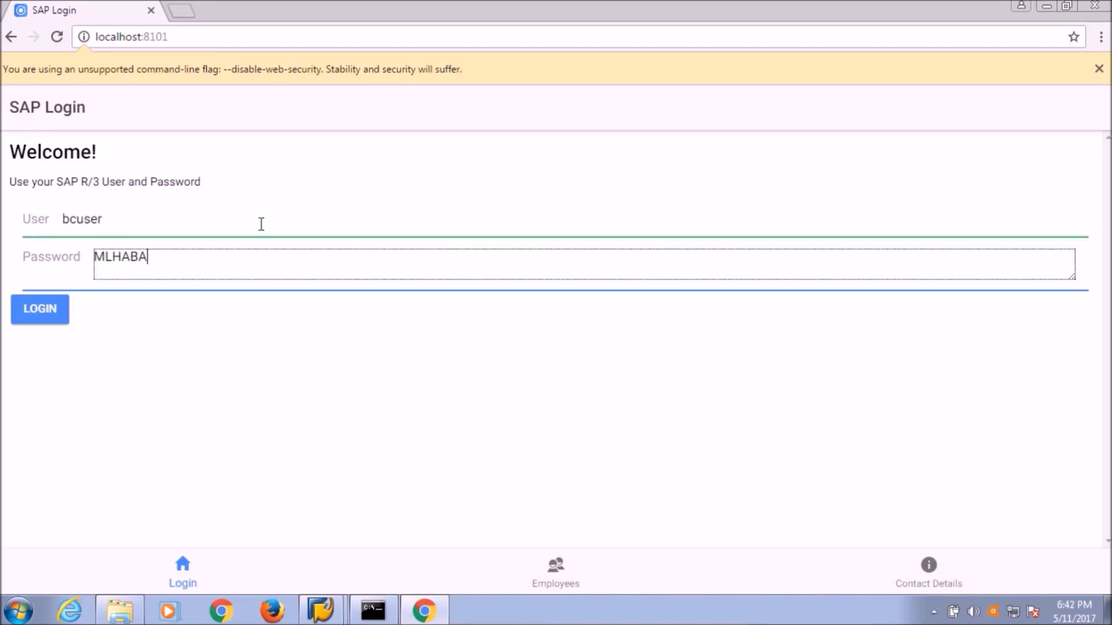
left_click(41, 311)
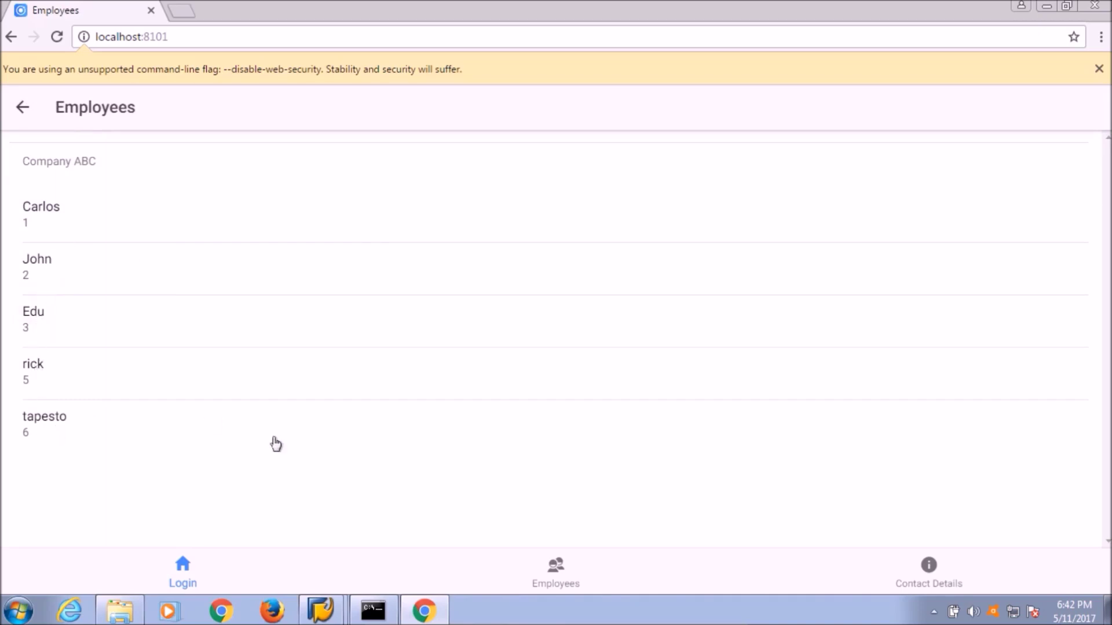
Check the SAP ZXX_EMP_DET Data Browser, then open rick's employee details in the app.
left_click(320, 612)
left_click(287, 574)
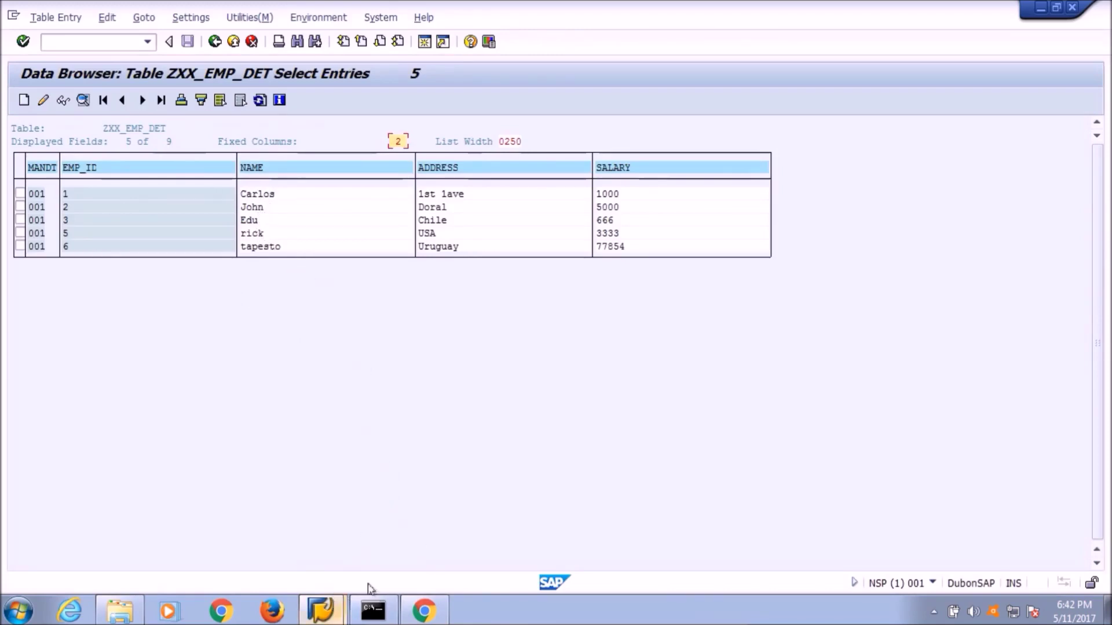
left_click(423, 611)
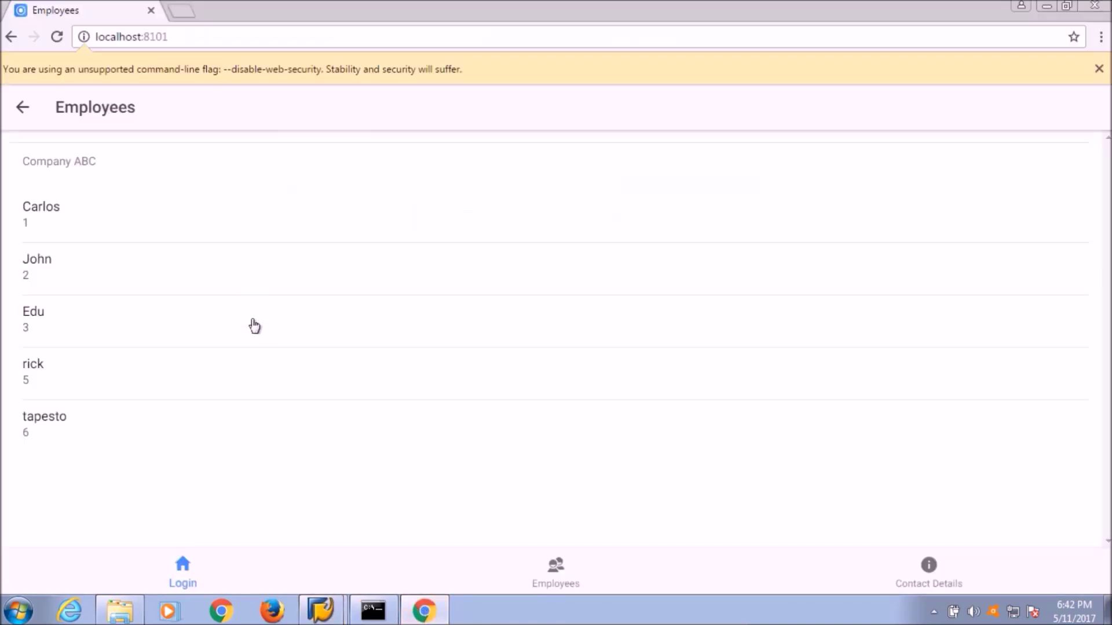
left_click(248, 379)
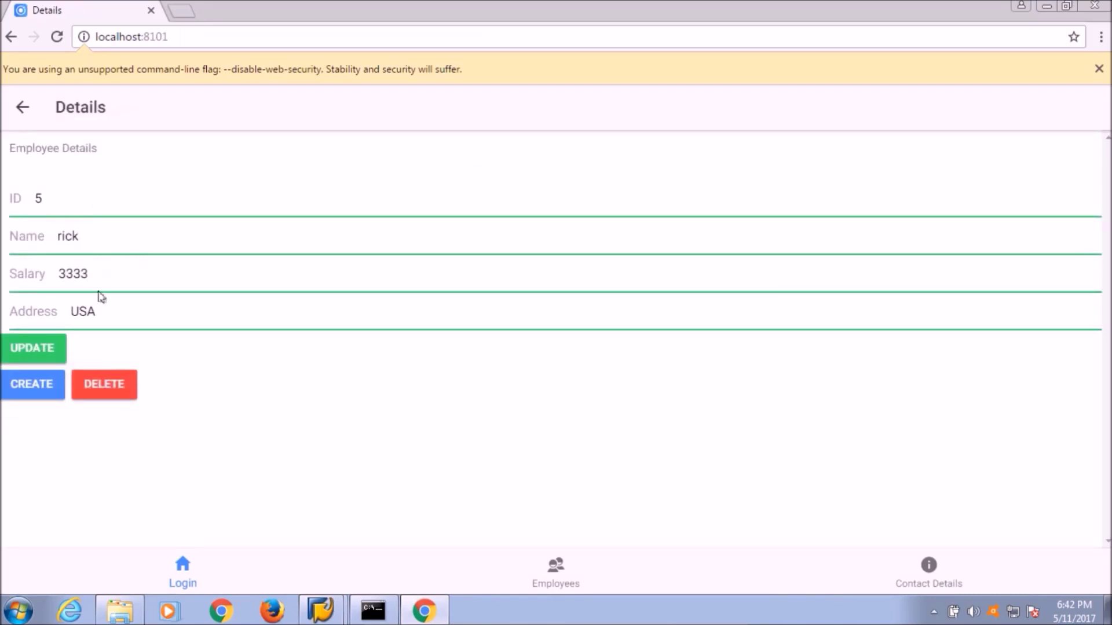
mouse_move(321, 611)
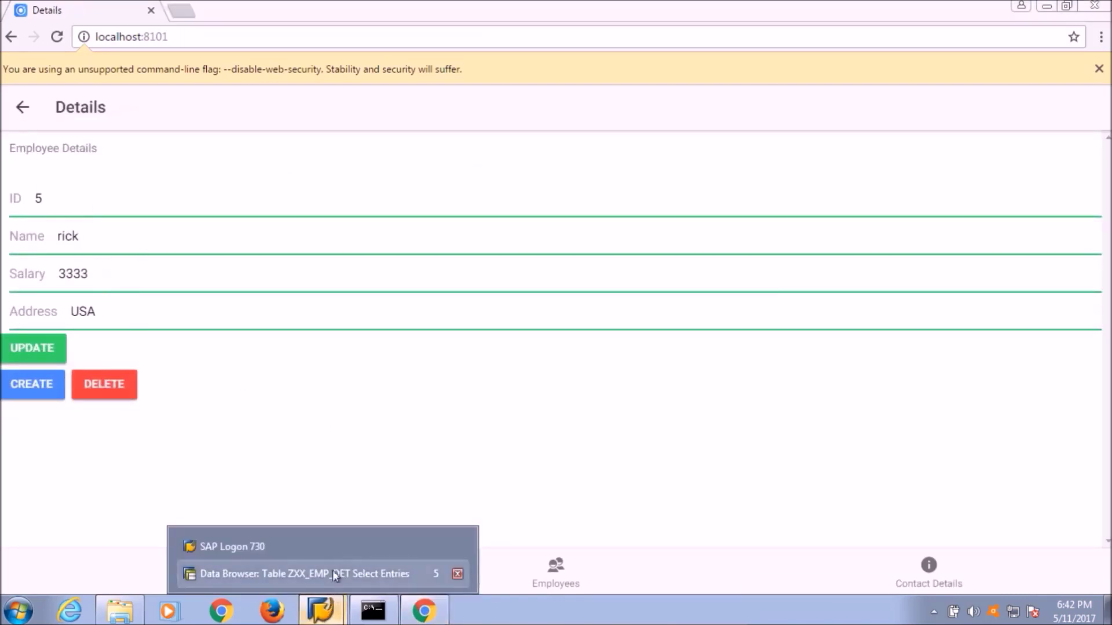
Scroll the SAP employee table's columns right and back to show NAME, ADDRESS and SALARY.
left_click(333, 575)
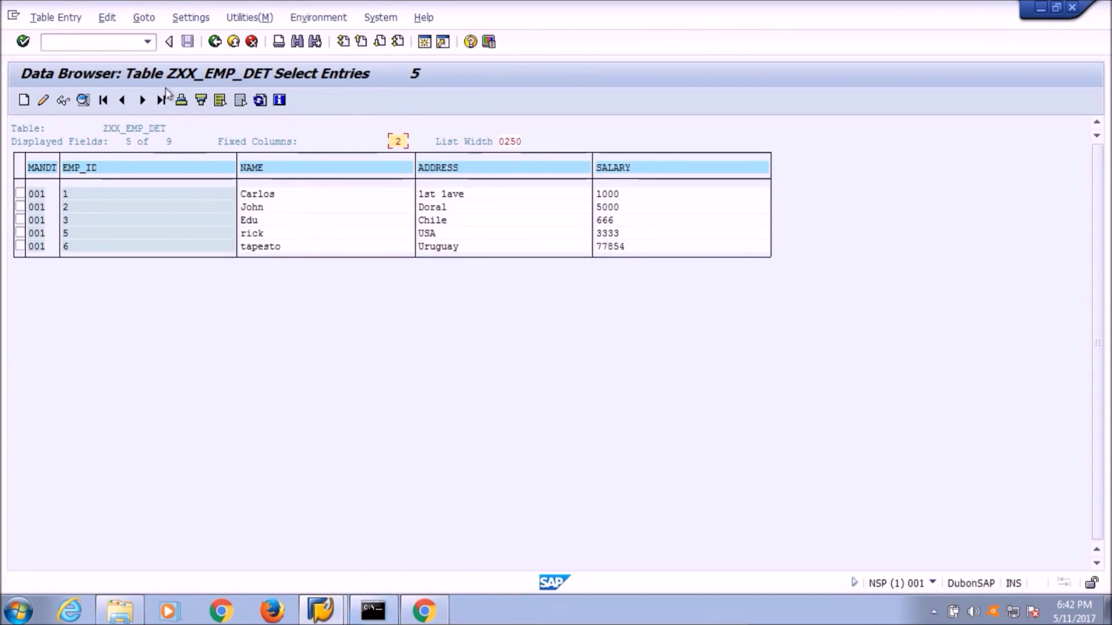
left_click(142, 100)
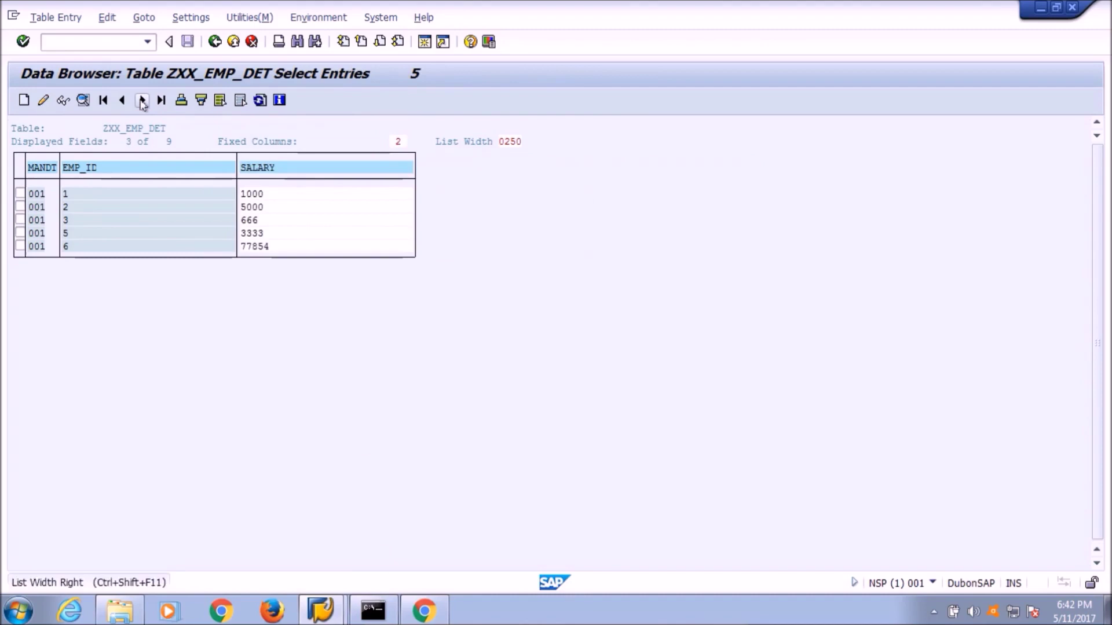
left_click(143, 101)
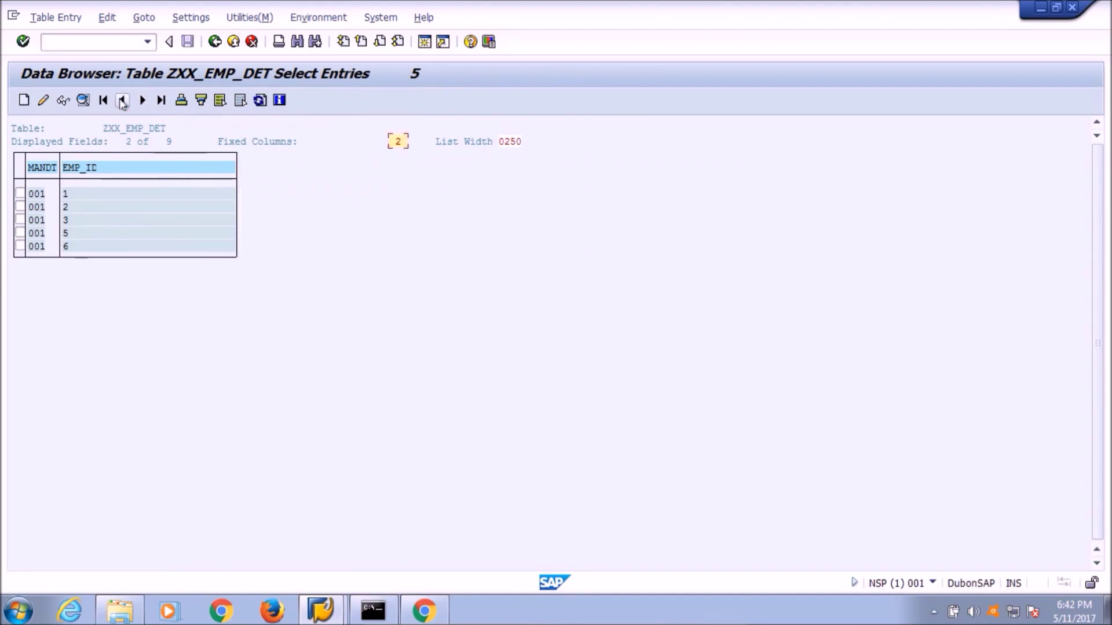
left_click(122, 101)
left_click(122, 100)
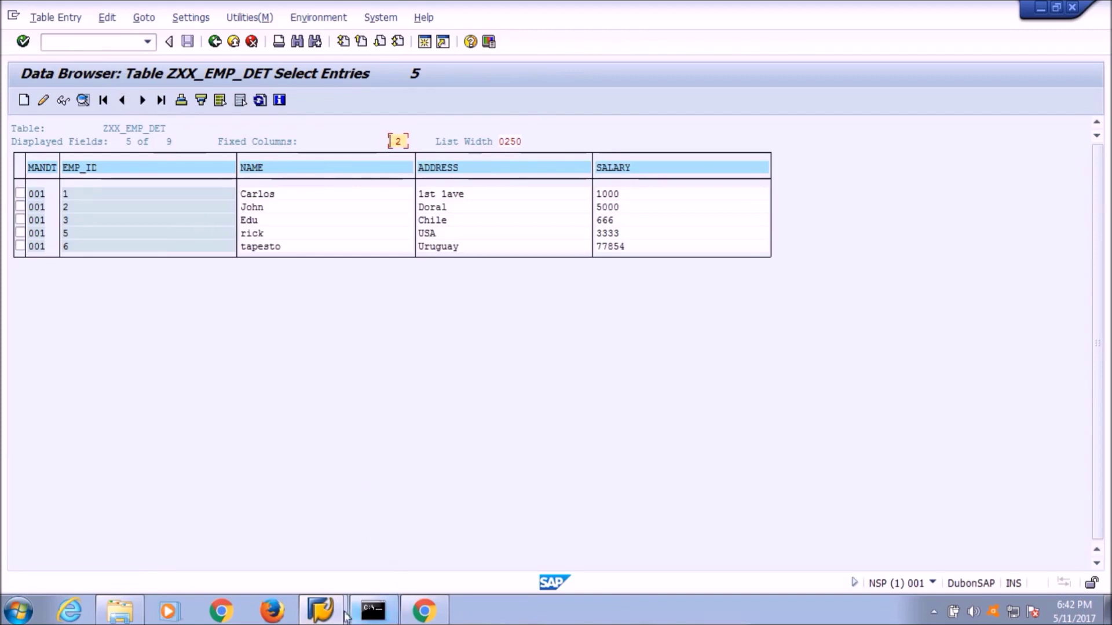
Switch between rick's details page and the SAP employee table to compare their values.
left_click(322, 611)
left_click(423, 613)
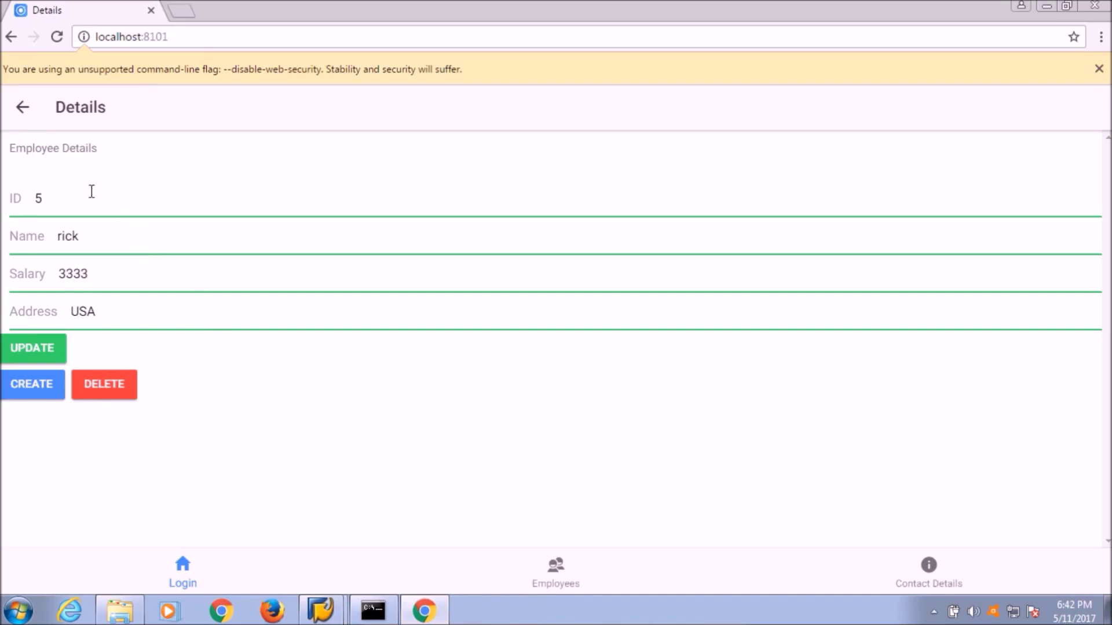
left_click(322, 611)
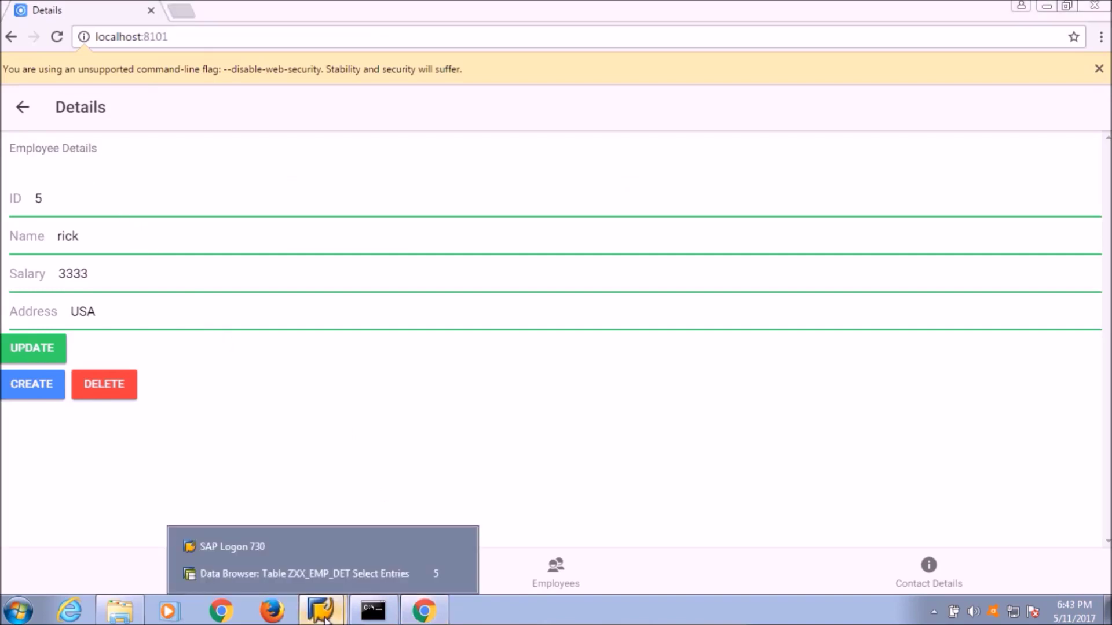
left_click(365, 573)
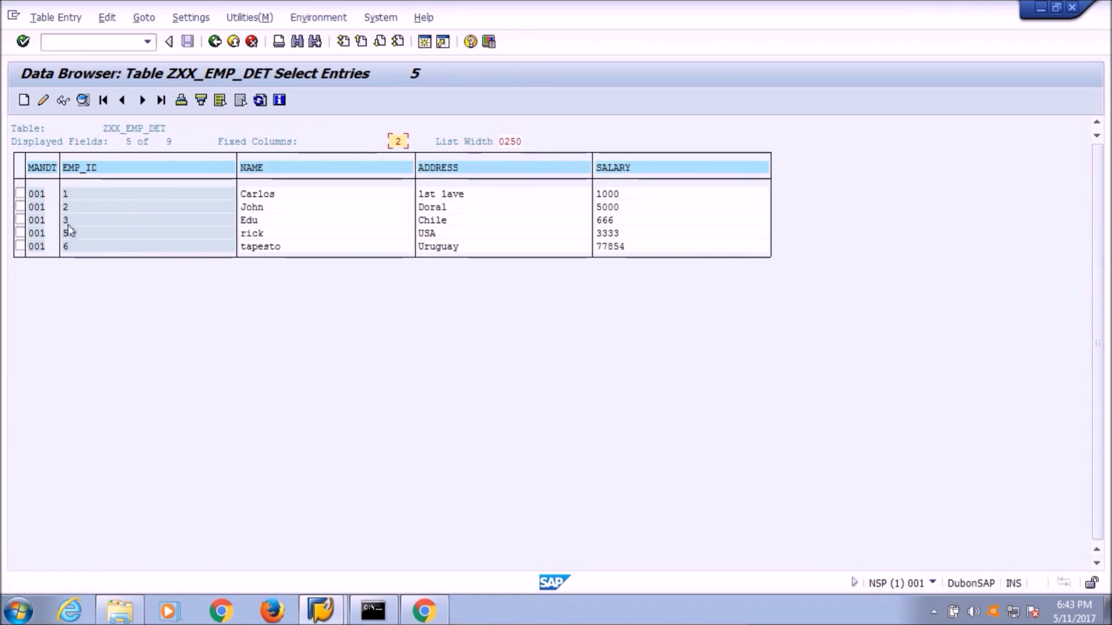
left_click(322, 611)
Replace rick, 3333 and USA in employee 7's form with Michael, 1000000 and England.
left_click(423, 611)
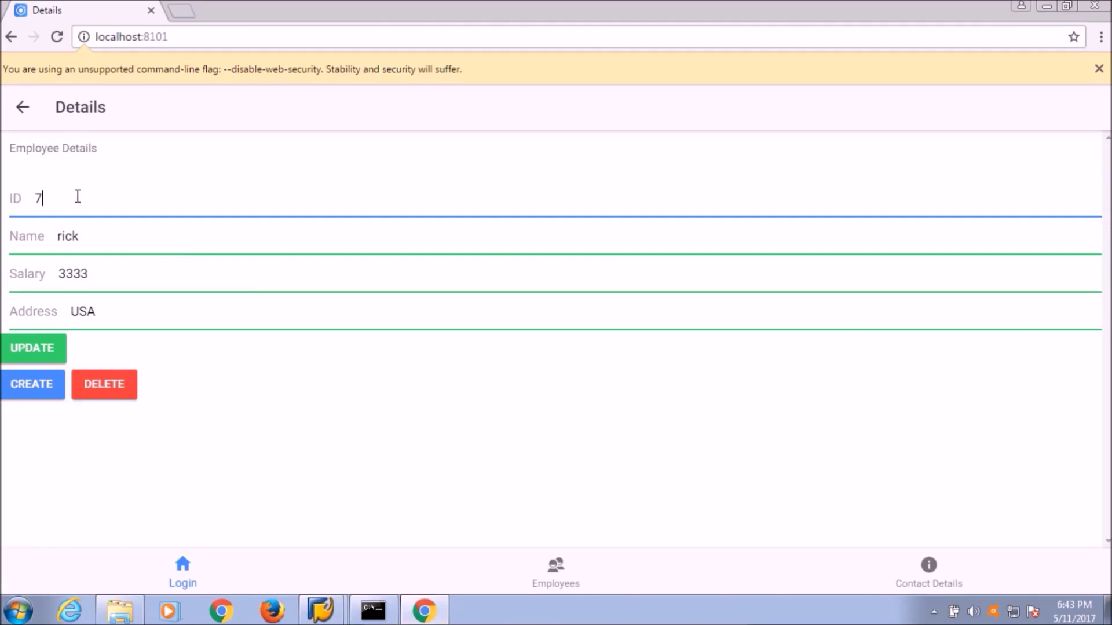
left_click_drag(87, 238, 53, 240)
type("Michael")
left_click_drag(103, 273, 57, 276)
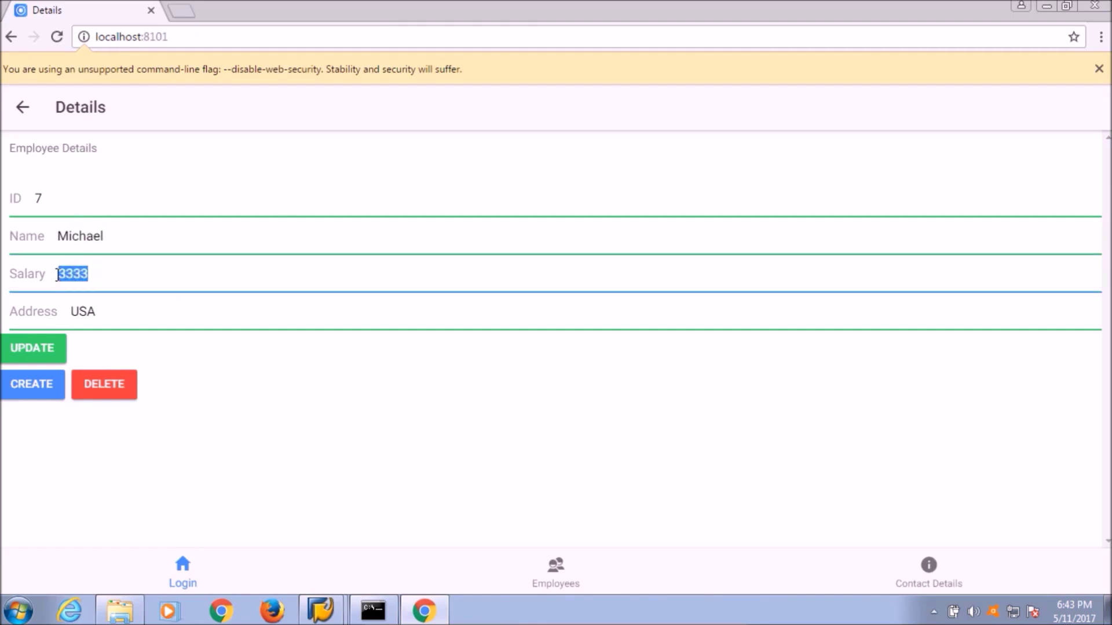
type("1000000")
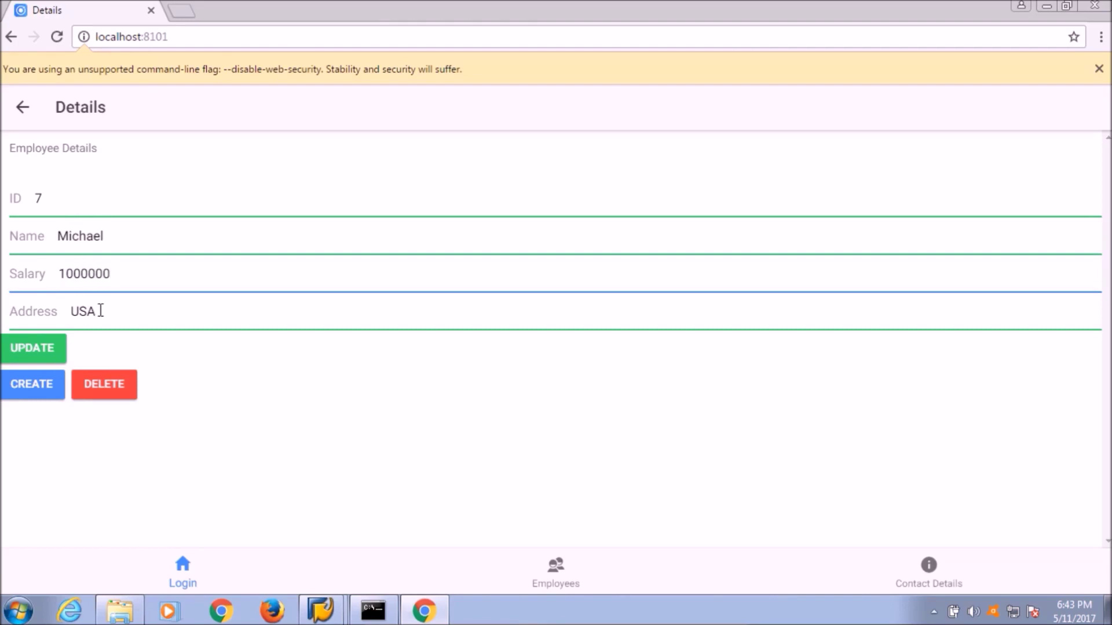
double_click(71, 310)
type("England")
Create employee 7 Michael, authenticate with the SAP user and password, and acknowledge Create Success.
left_click(33, 386)
type("bcus")
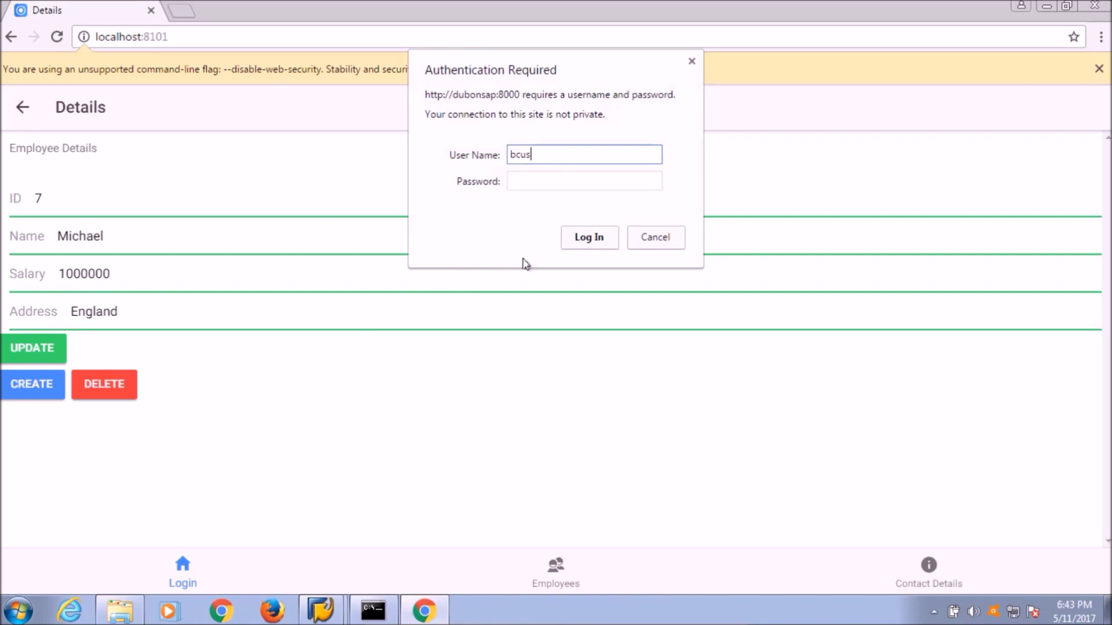
type("er")
key("Tab")
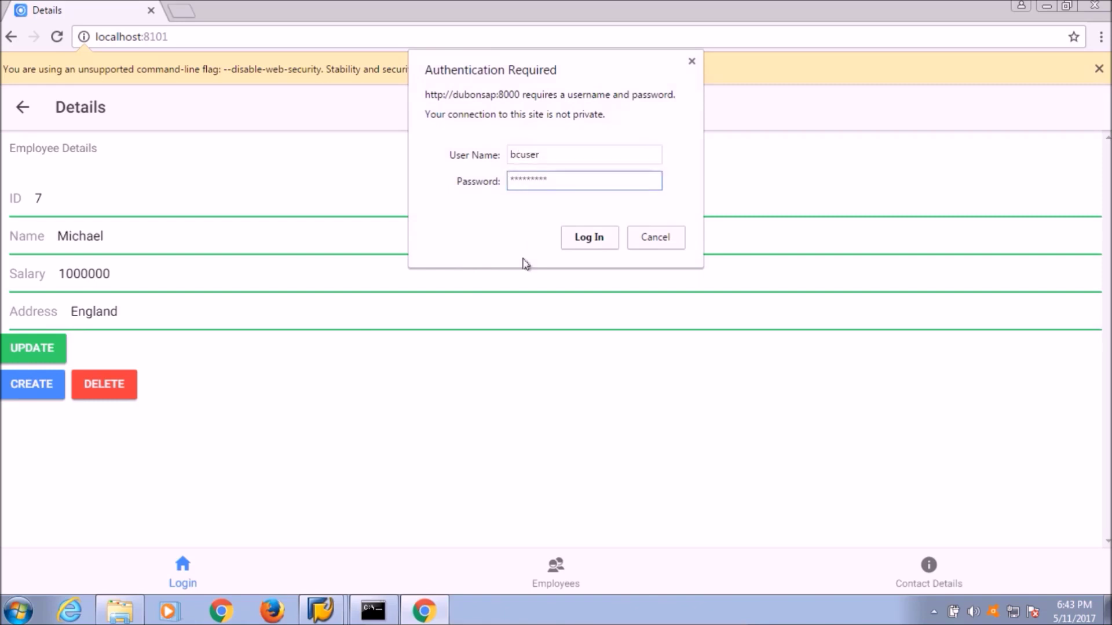
left_click(587, 237)
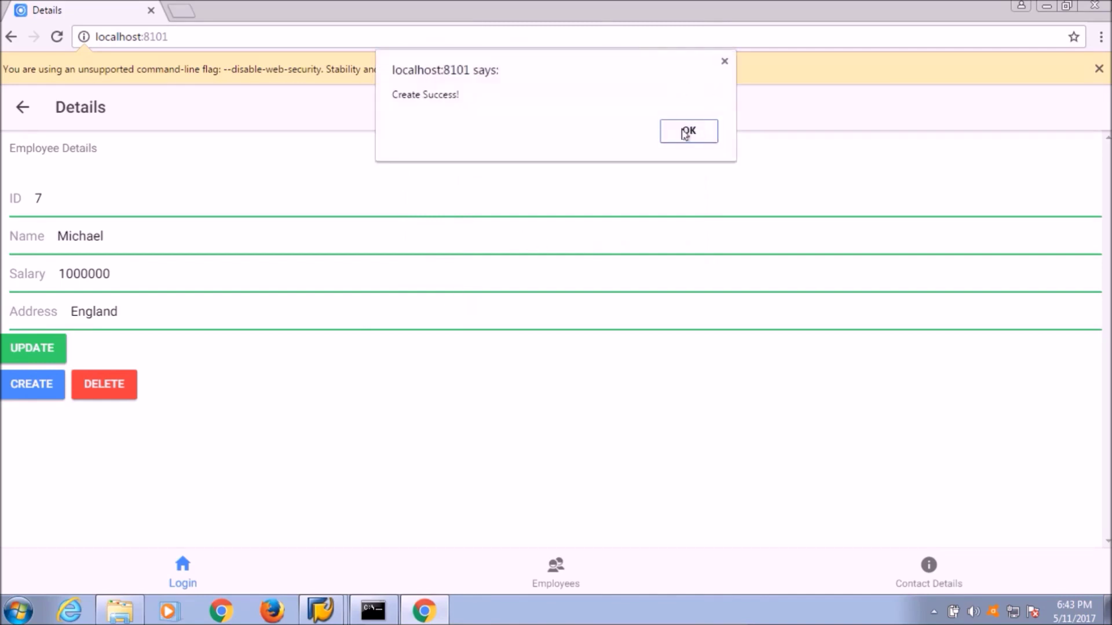
left_click(685, 134)
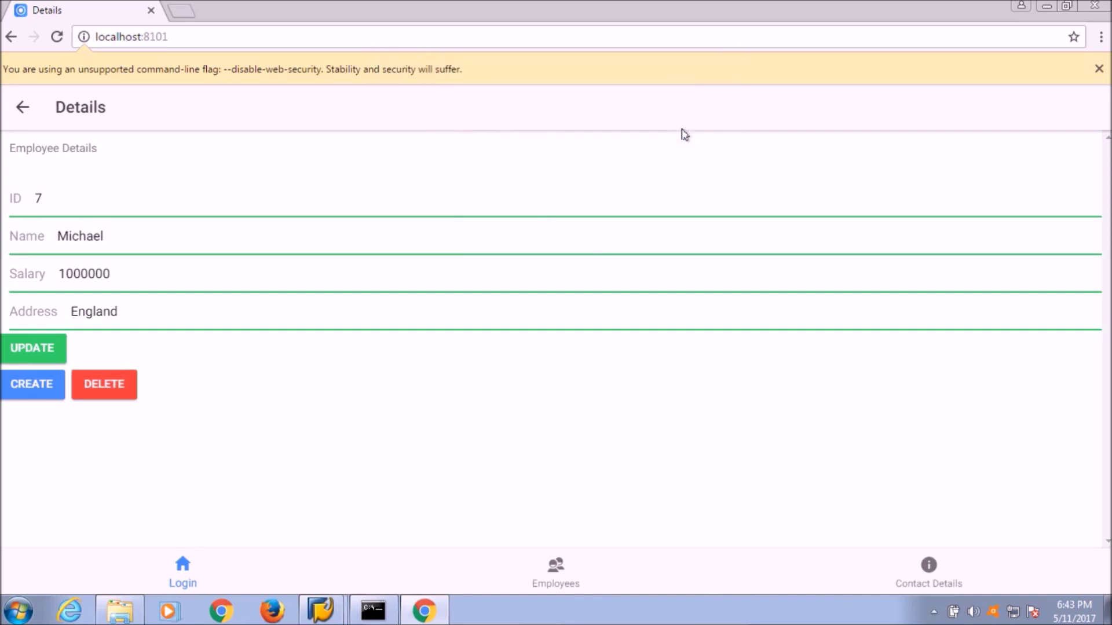
Refresh the ZXX_EMP_DET Data Browser to show row 7 Michael, England, 1000000, then return to Chrome.
left_click(322, 610)
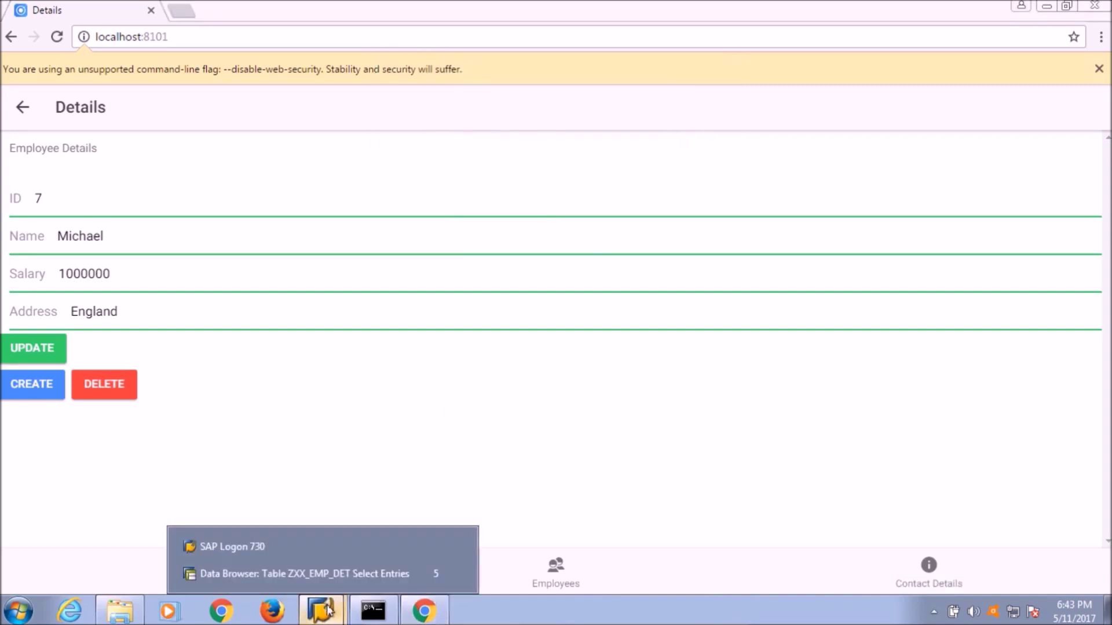
left_click(304, 573)
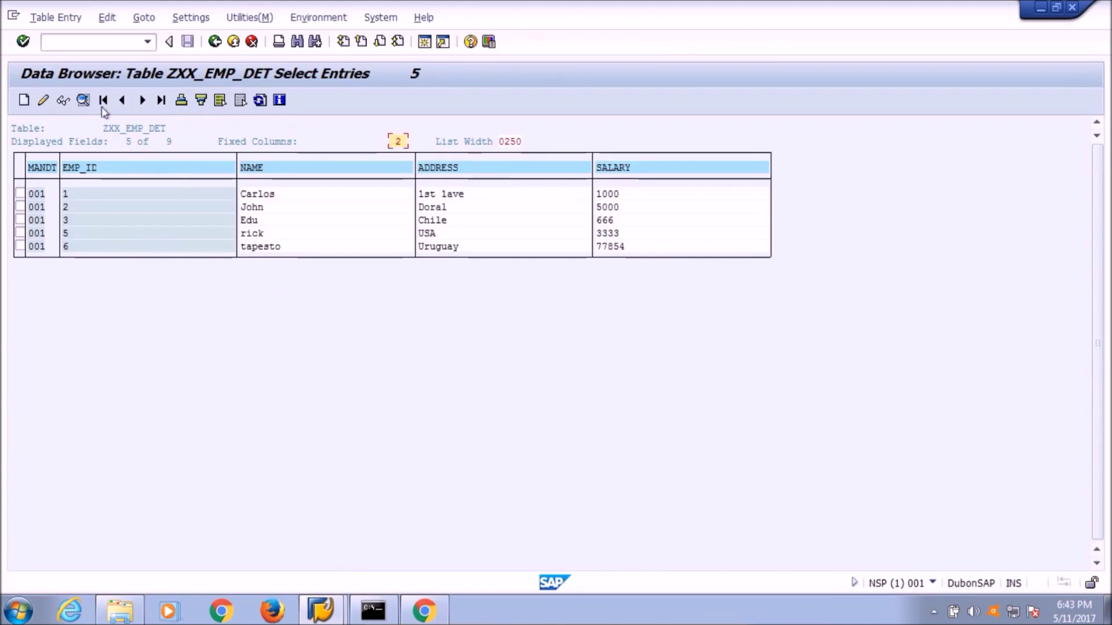
left_click(260, 101)
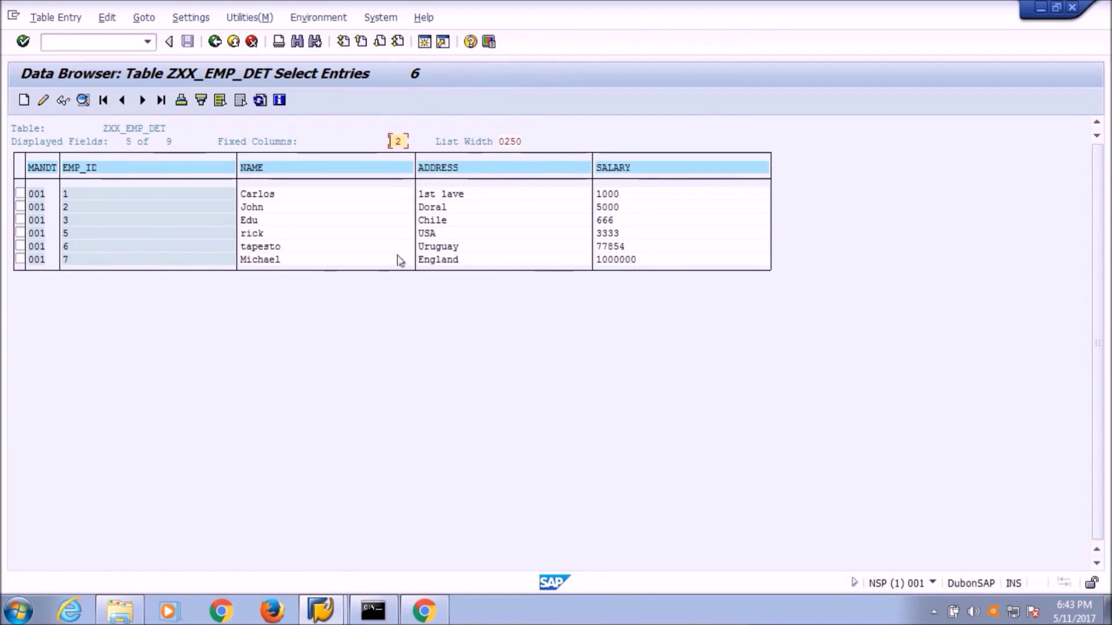
left_click(422, 611)
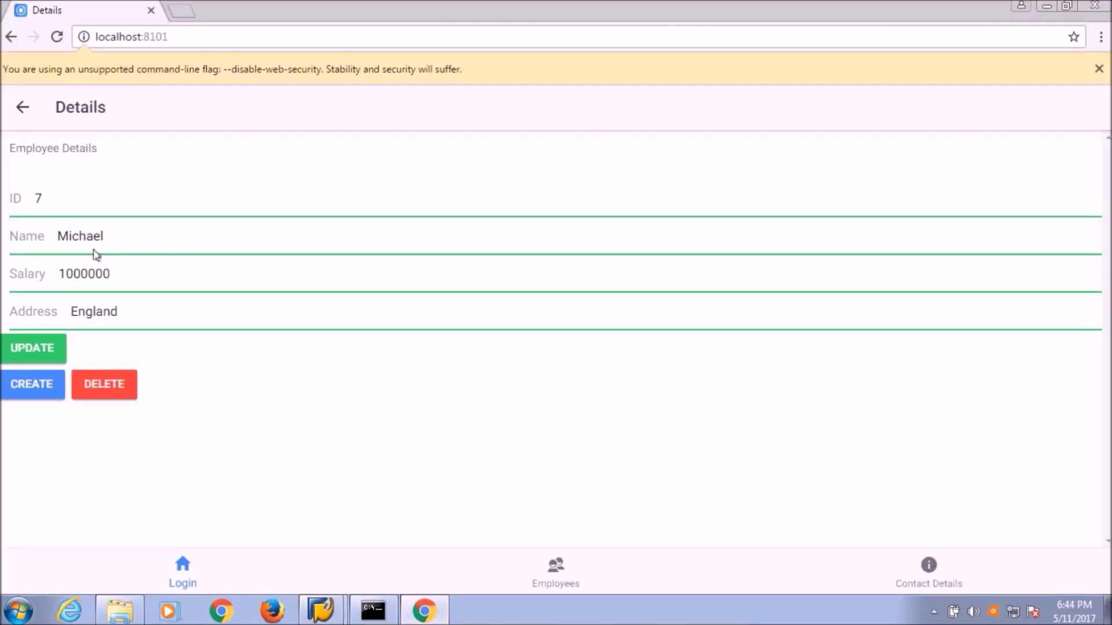
Change Michael's salary from 1000000 to 8000000, save the update, and acknowledge Update Success.
left_click_drag(110, 273, 54, 273)
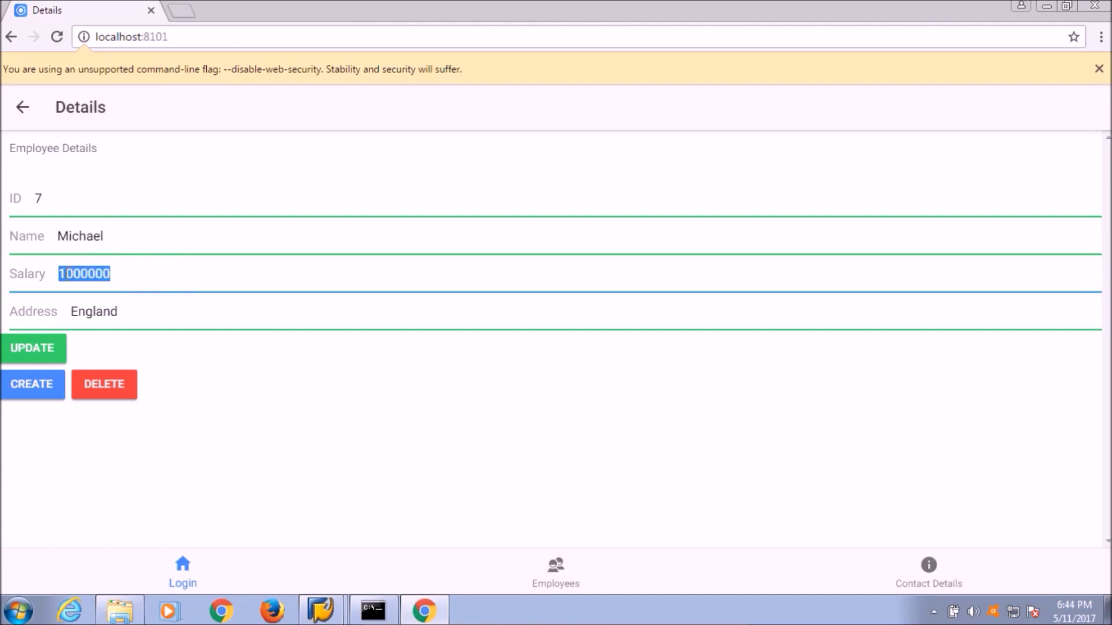
left_click(63, 274)
type("8000000")
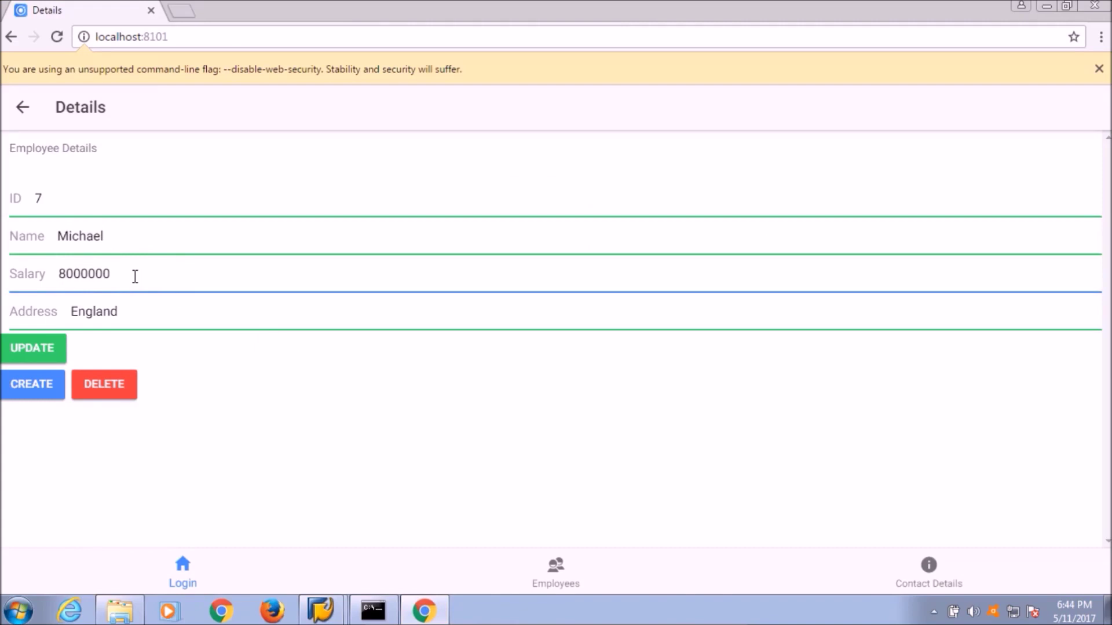
left_click(31, 349)
left_click(690, 131)
Refresh ZXX_EMP_DET to verify employee 7's salary reads 8000000, then go back to the app.
left_click(322, 612)
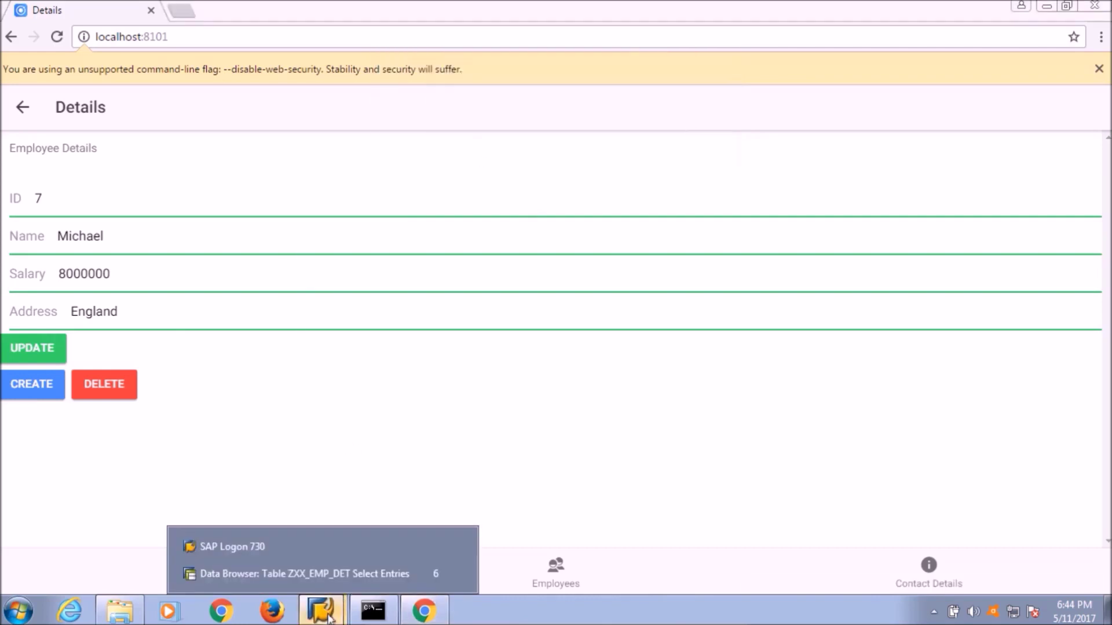
left_click(346, 572)
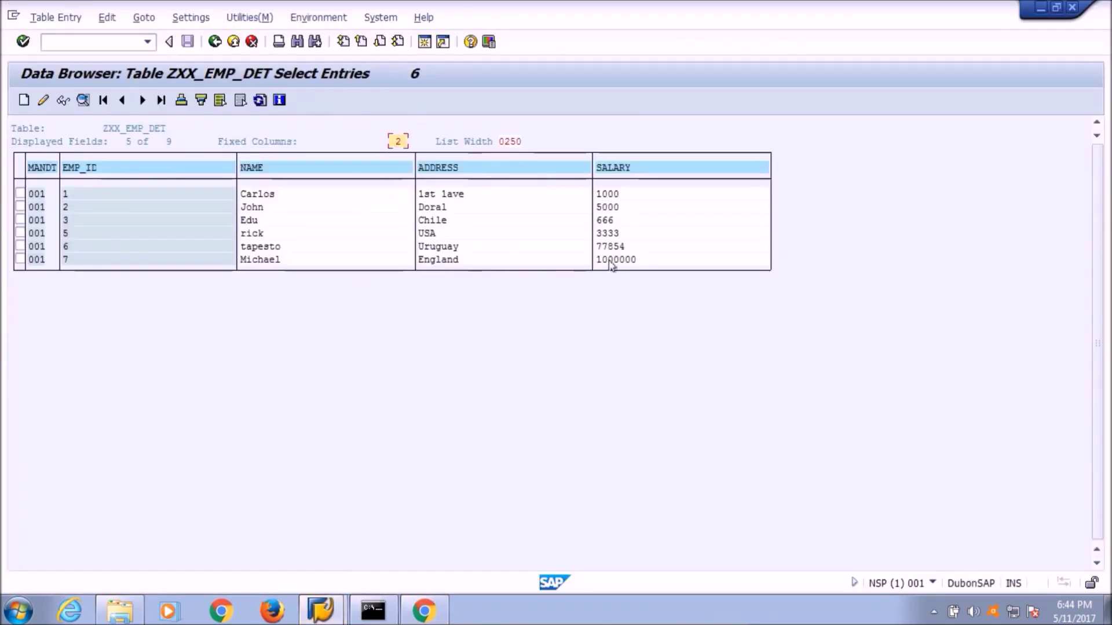
left_click(260, 100)
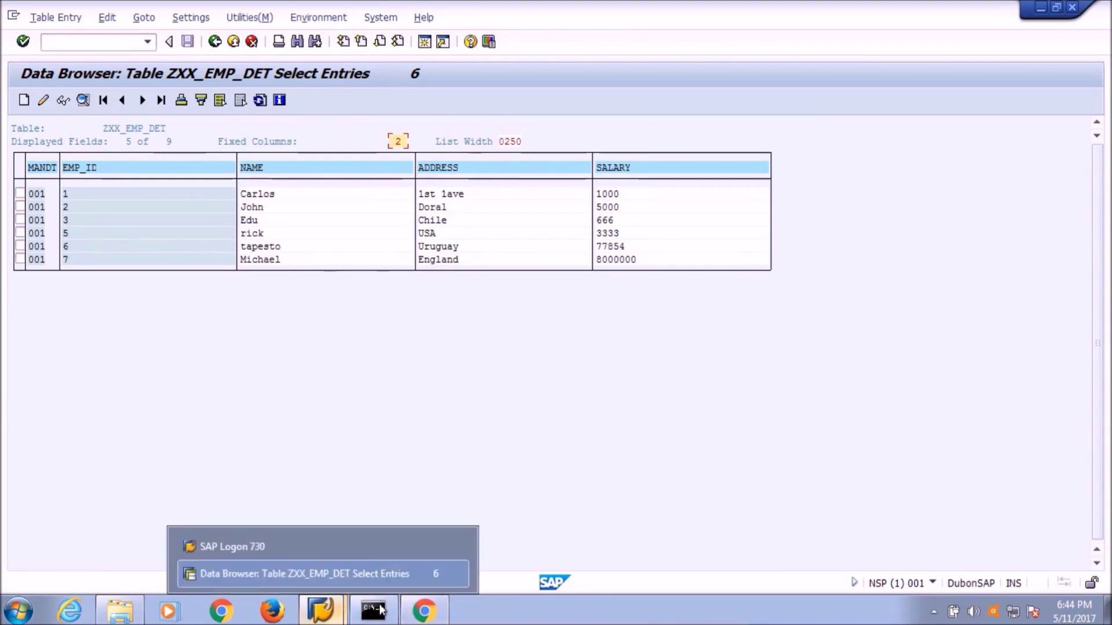
left_click(424, 611)
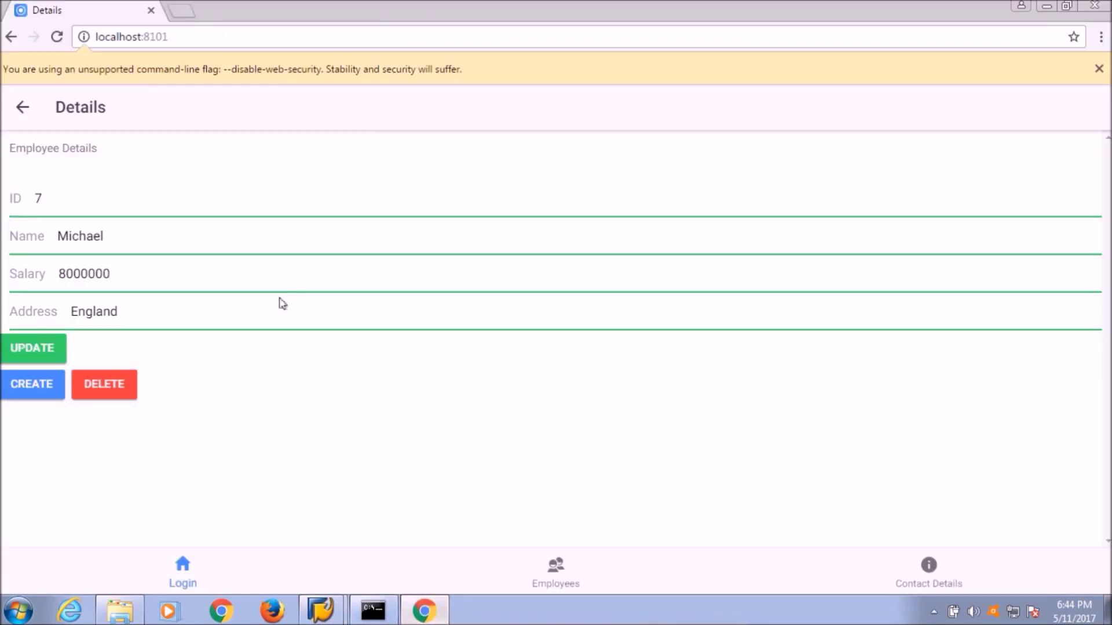
From the Employees list, delete tapesto (ID 6) and acknowledge the Delete Success message.
left_click(23, 107)
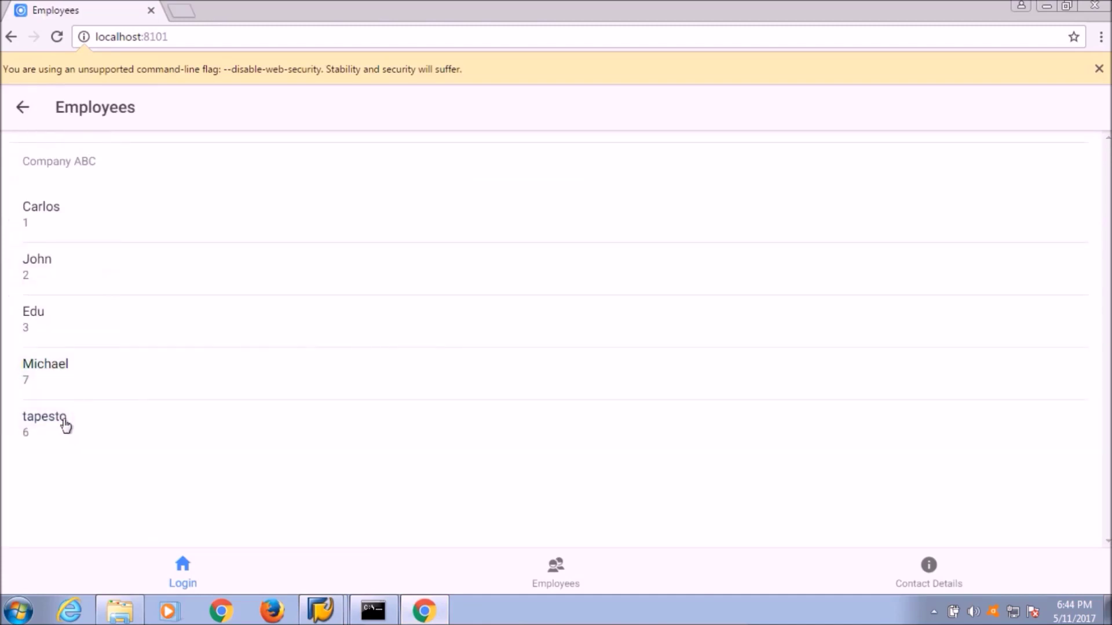
left_click(64, 425)
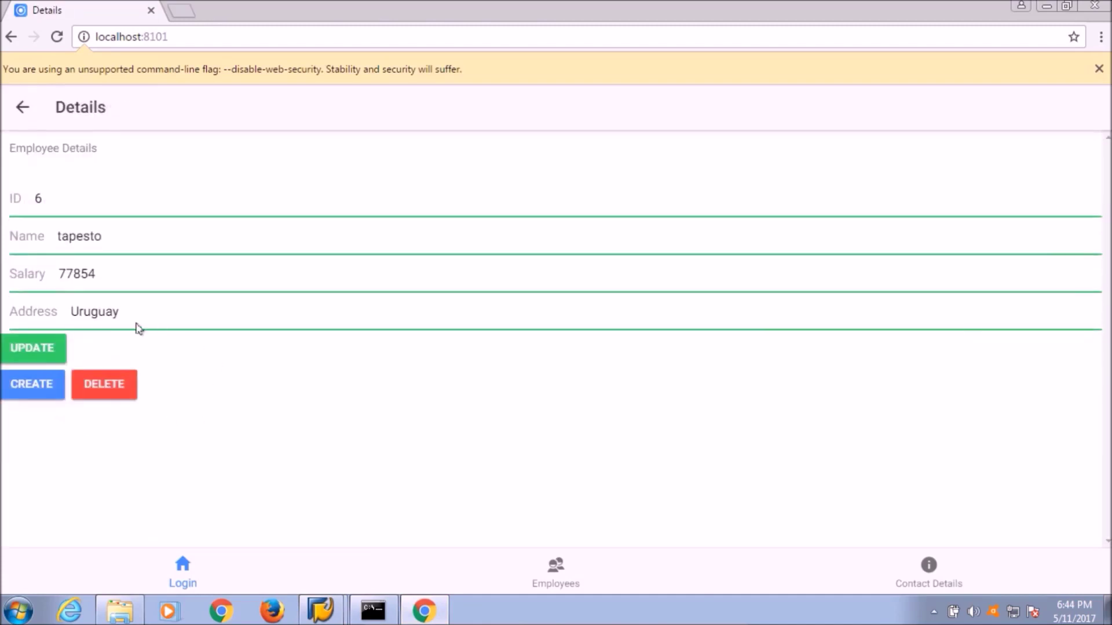
left_click(107, 389)
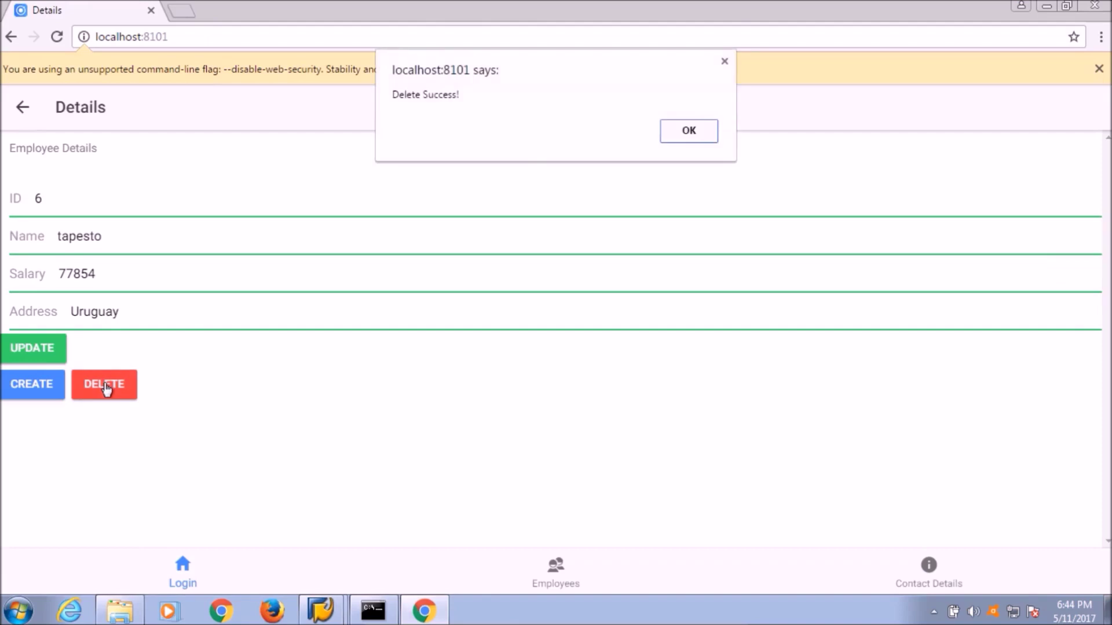
left_click(688, 132)
left_click(321, 610)
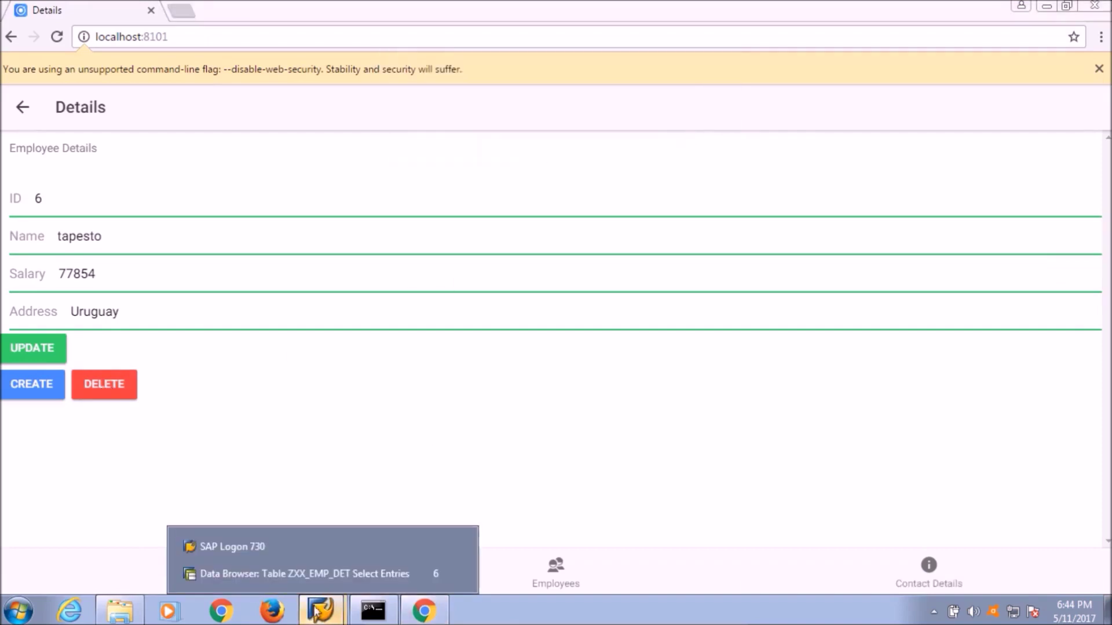
Refresh the ZXX_EMP_DET Data Browser to confirm tapesto's row is gone, leaving five entries.
left_click(304, 573)
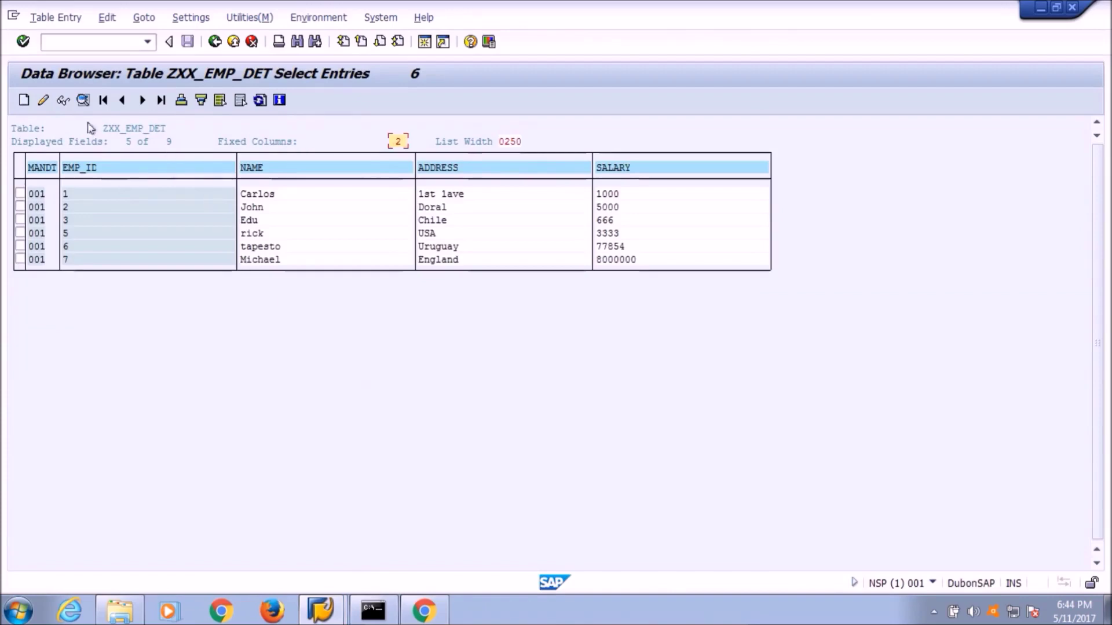
left_click(260, 100)
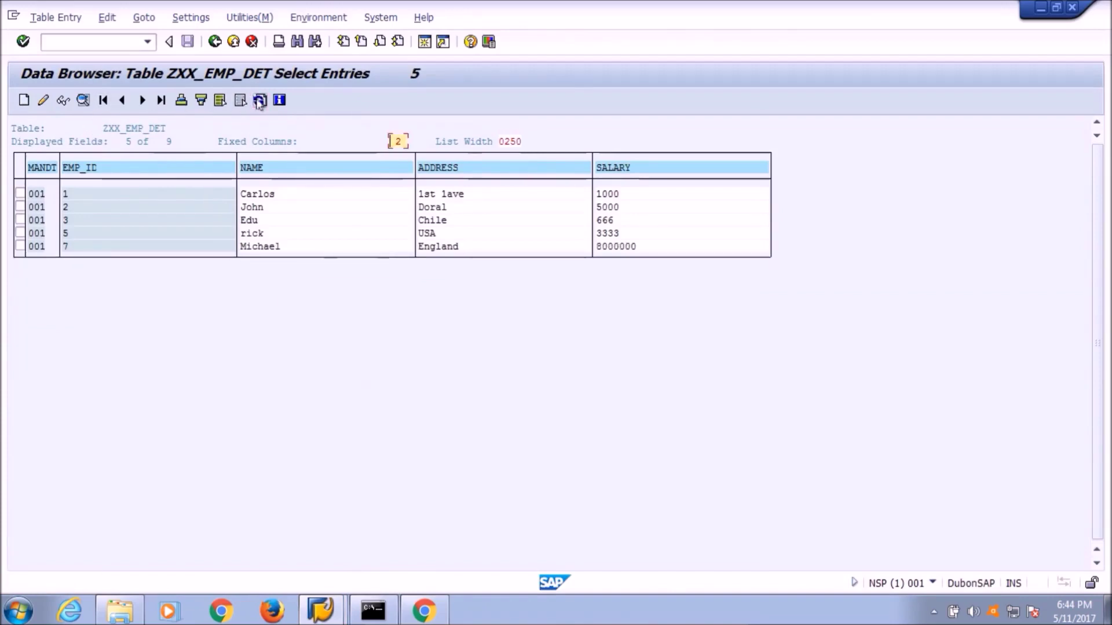